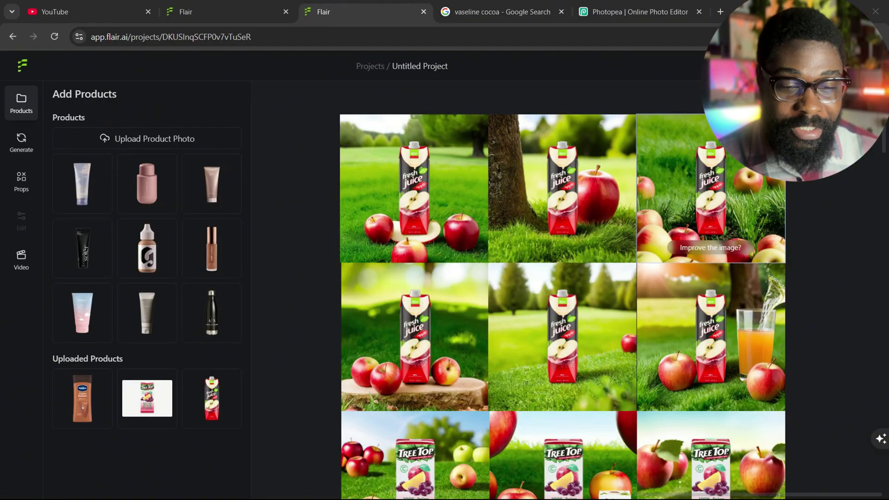
Examine the generated juice and lotion product images throughout the existing project's canvas.
scroll(712, 218, "down", 5)
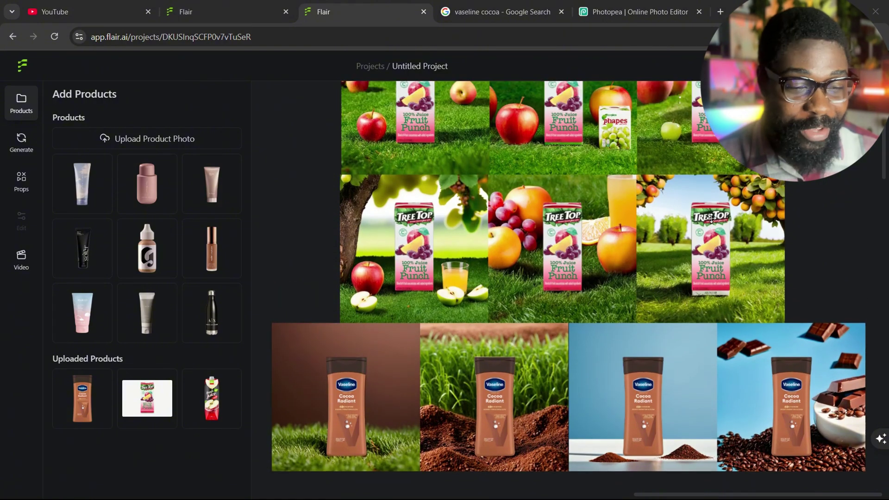
scroll(711, 218, "up", 3)
scroll(712, 219, "up", 4)
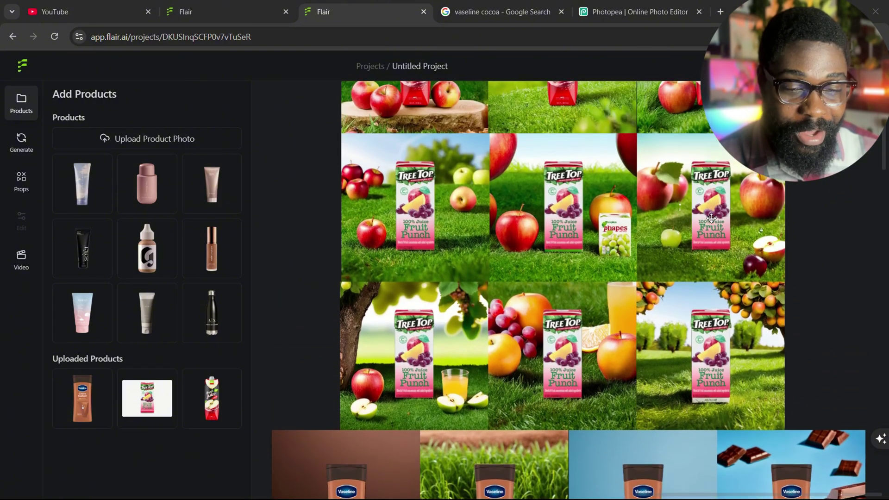
scroll(711, 218, "up", 1)
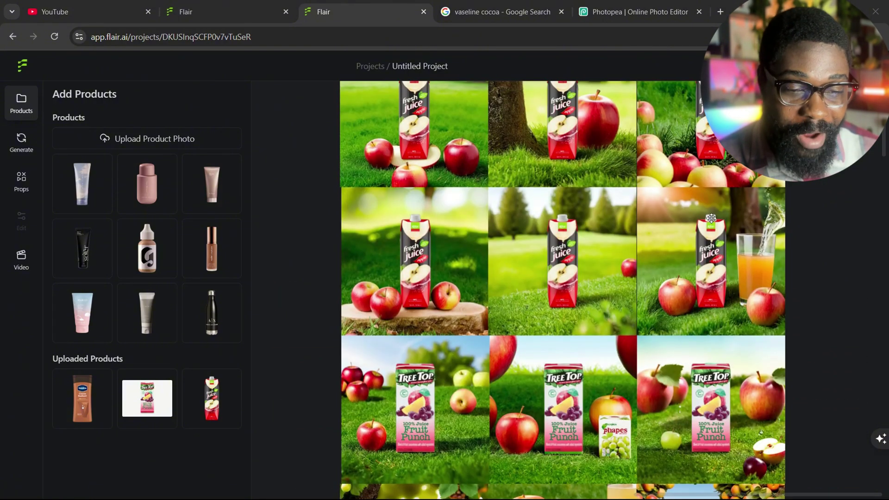
scroll(712, 218, "up", 1)
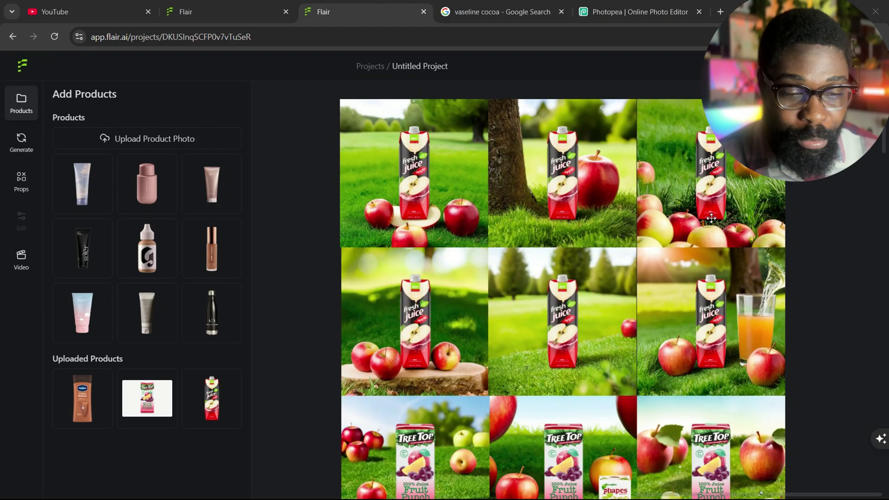
scroll(684, 200, "down", 6)
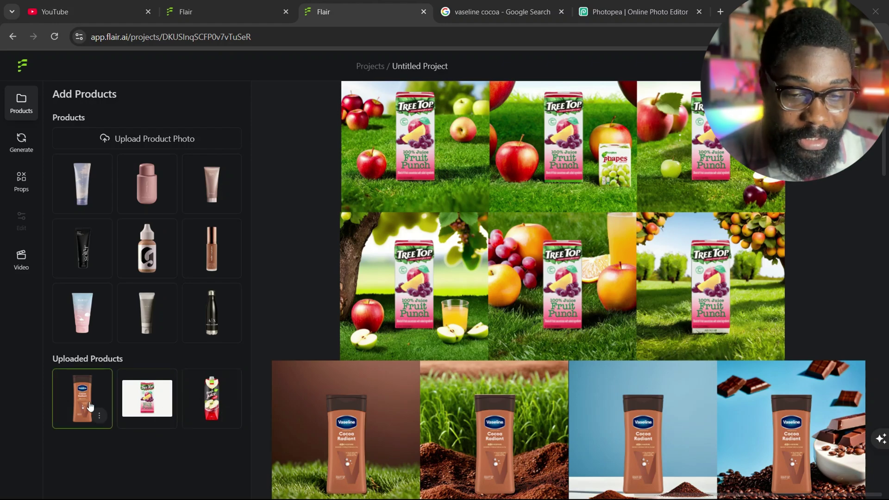
scroll(525, 264, "up", 1)
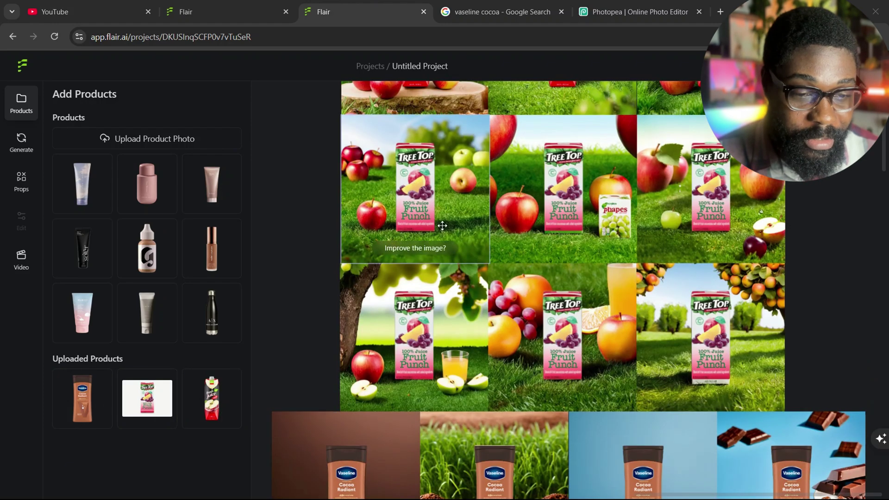
scroll(603, 171, "up", 2)
scroll(604, 171, "up", 1)
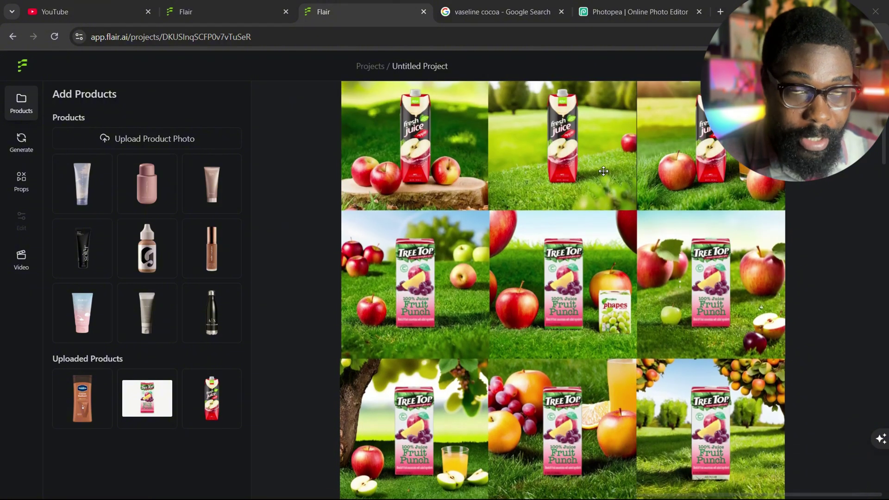
scroll(603, 171, "up", 2)
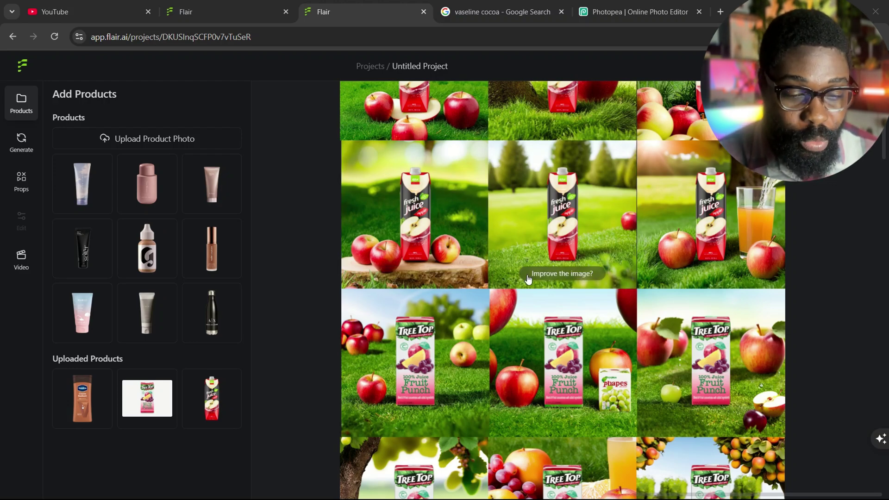
scroll(610, 334, "down", 5)
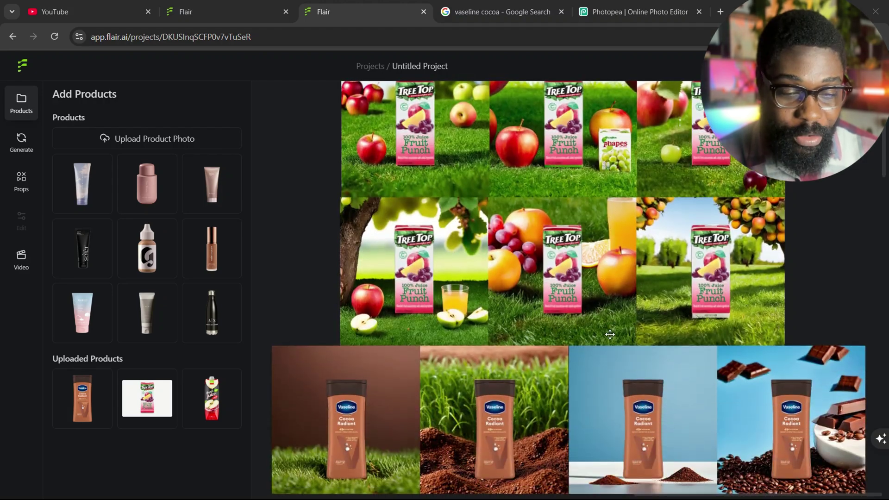
scroll(610, 335, "down", 2)
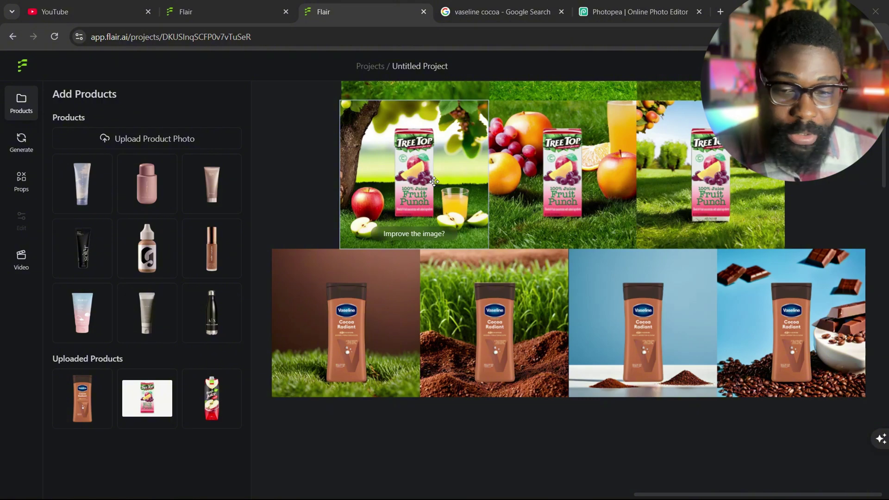
scroll(434, 182, "up", 5)
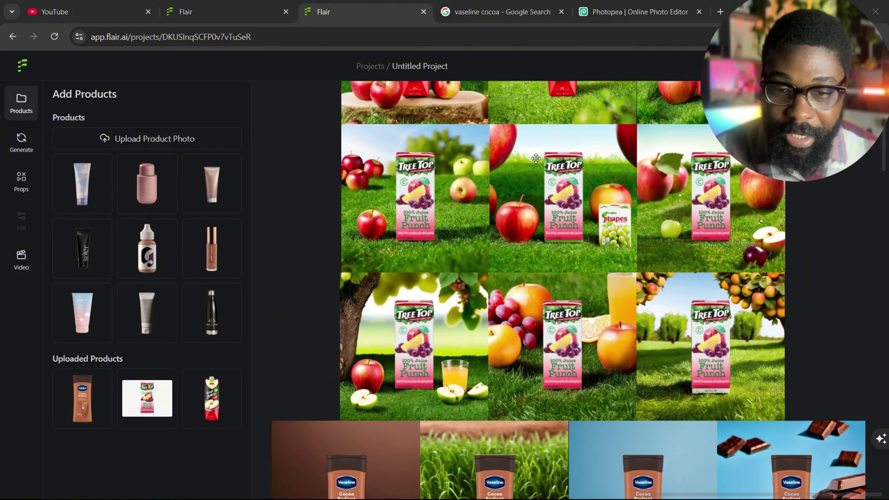
Create a general project from the templates page using the Drag & Drop Canvas, and dismiss the subscription upgrade offer.
left_click(231, 15)
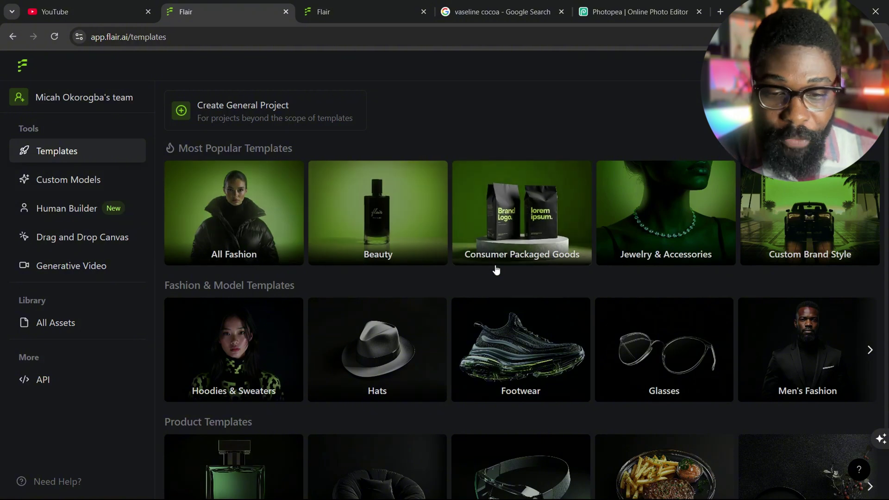
scroll(494, 267, "down", 1)
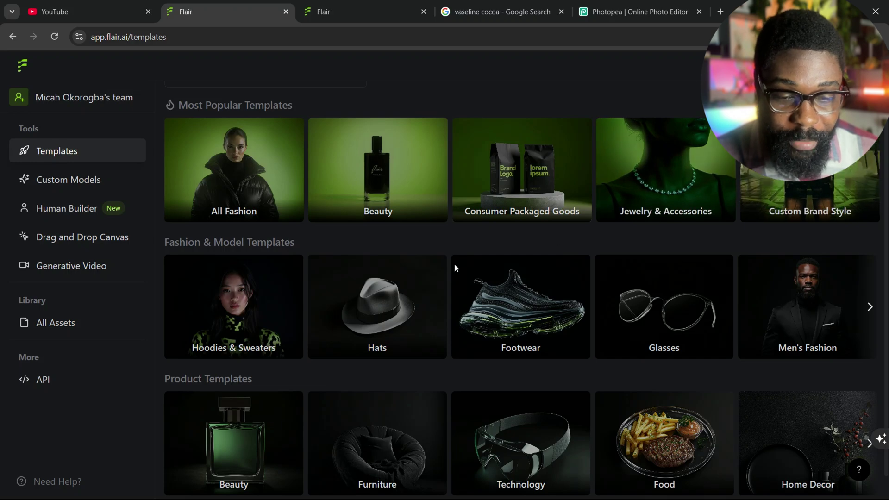
scroll(524, 341, "down", 1)
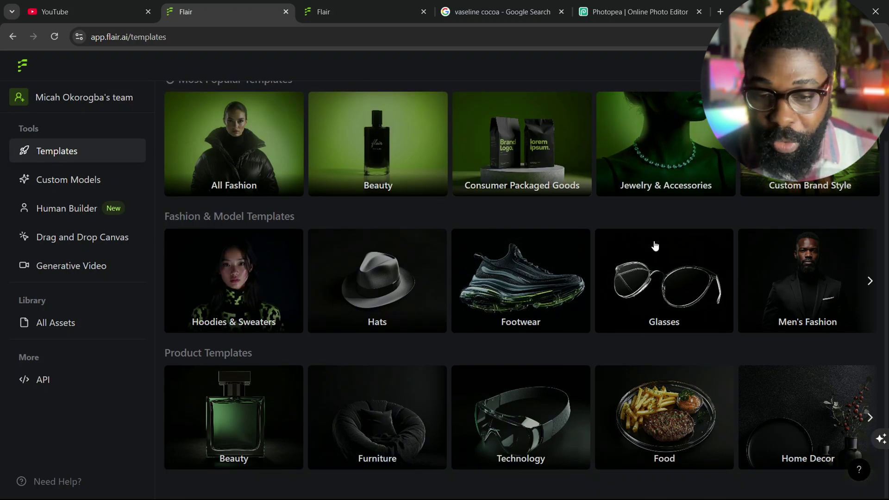
scroll(653, 246, "up", 3)
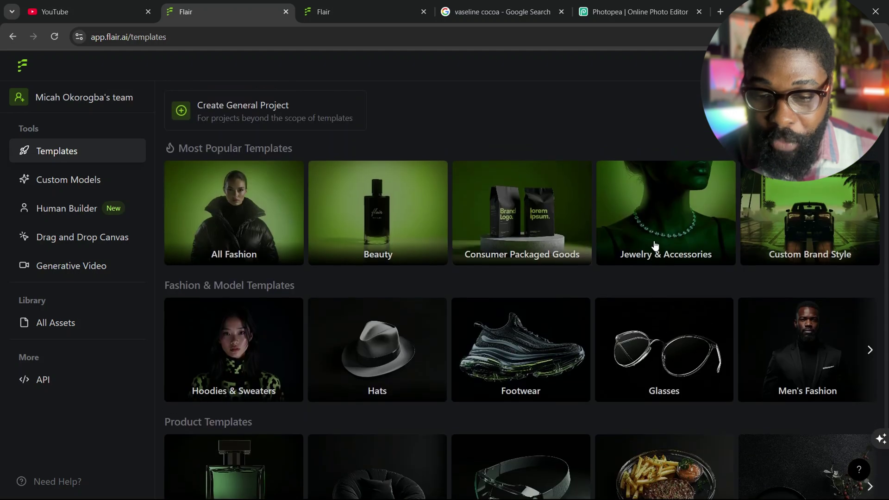
left_click(267, 109)
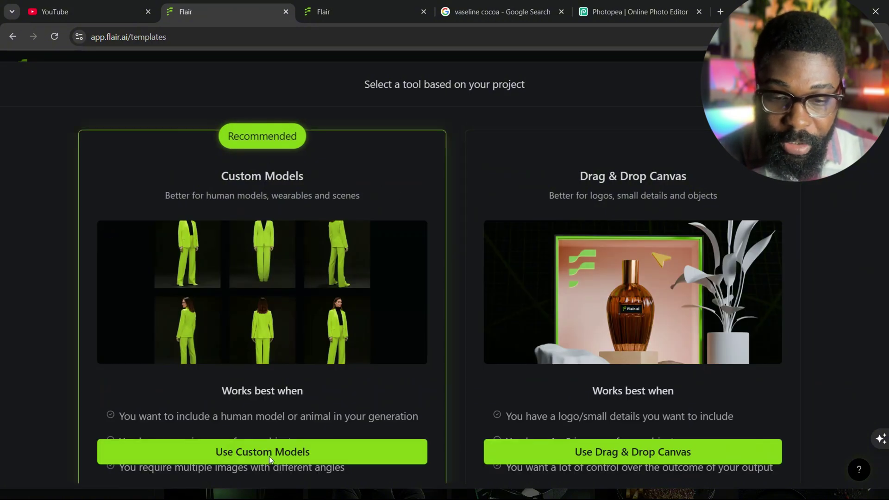
scroll(249, 291, "down", 2)
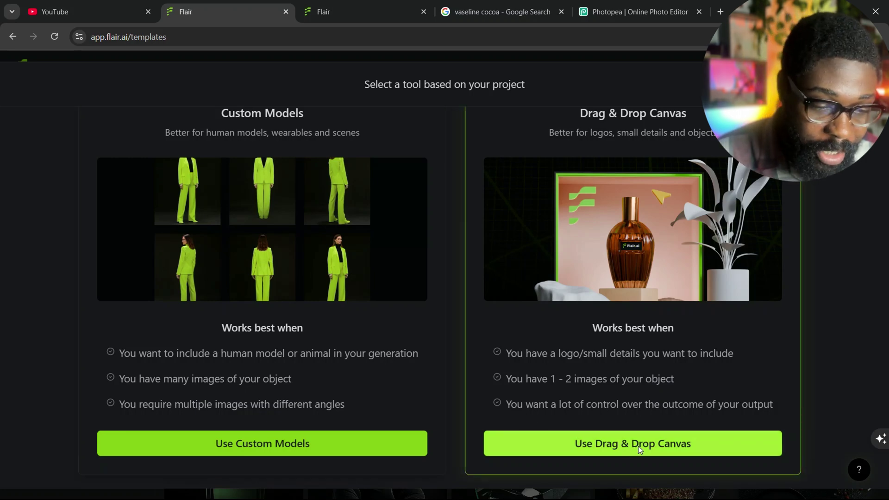
left_click(676, 448)
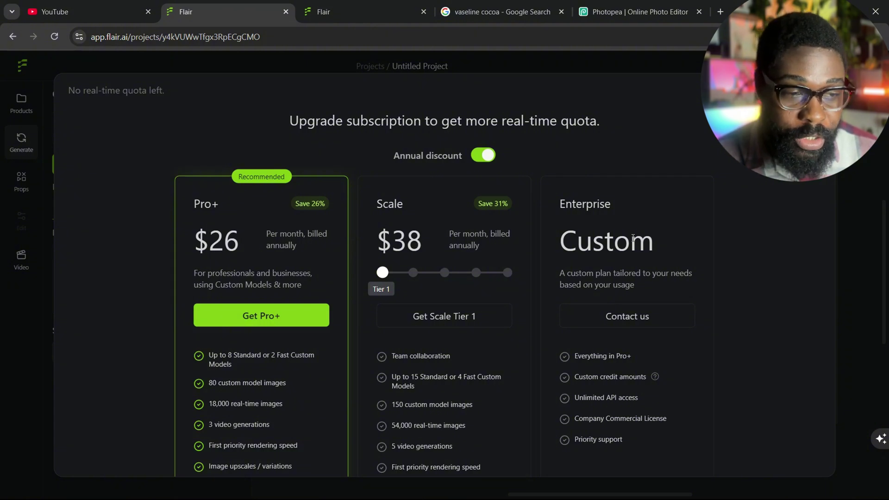
key("Escape")
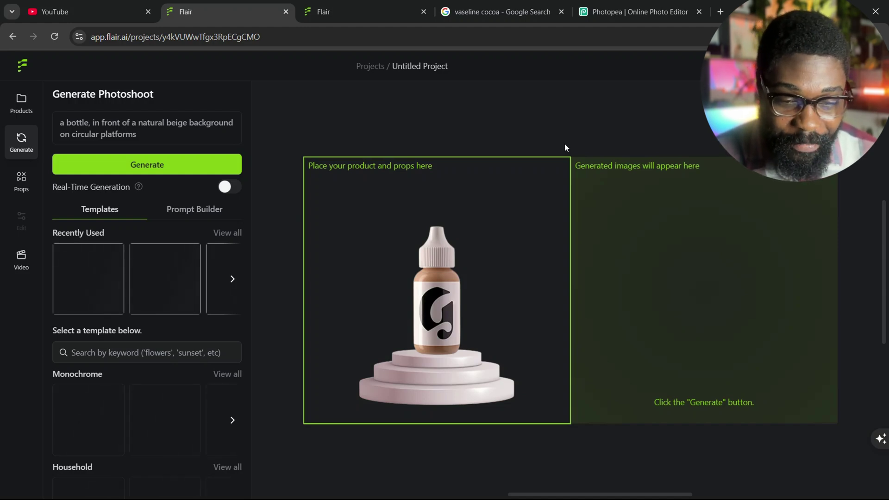
Delete the sample dropper bottle from the product and props frame.
left_click(435, 290)
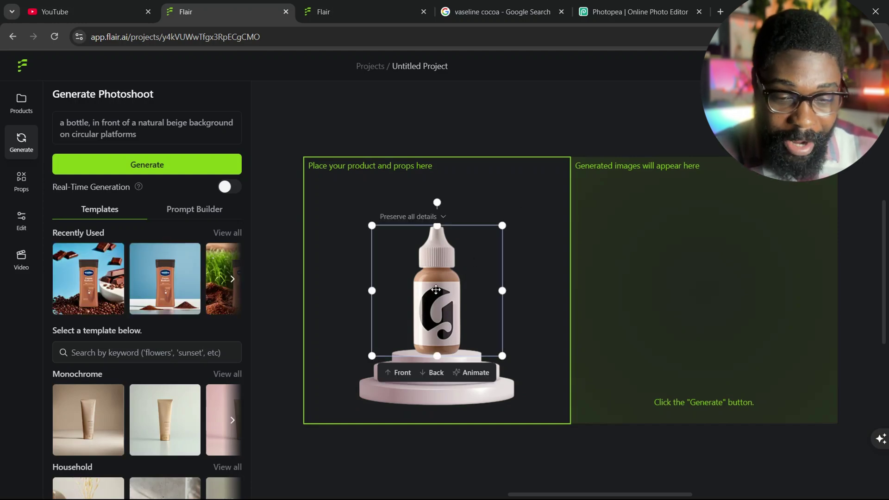
key("Delete")
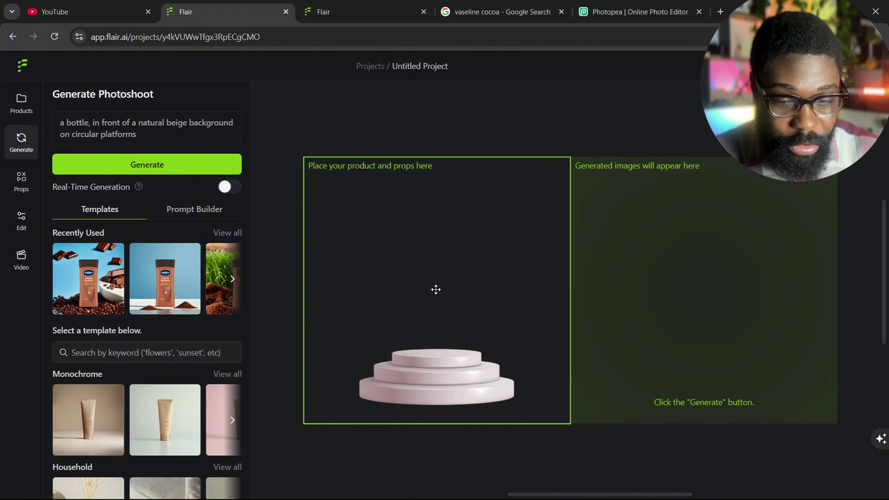
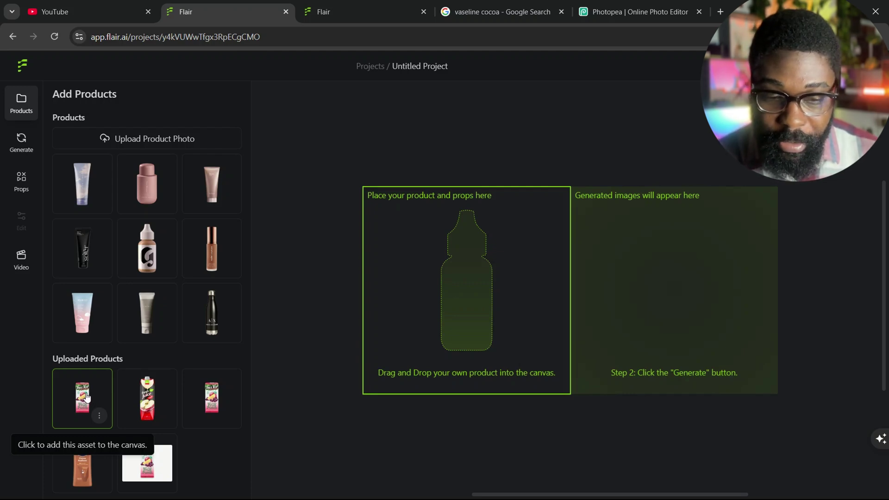
Add the uploaded Tree Top Fruit Punch carton to the canvas and center it in the product and props frame.
left_click_drag(86, 397, 352, 308)
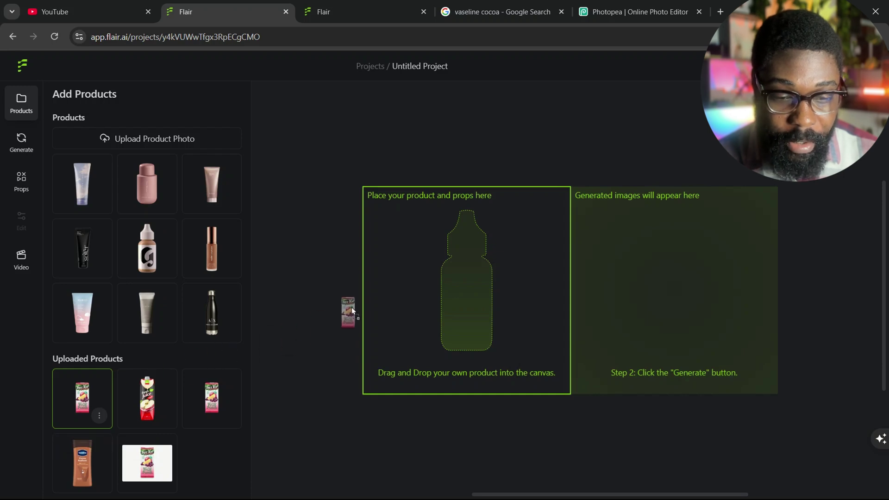
left_click_drag(472, 274, 471, 274)
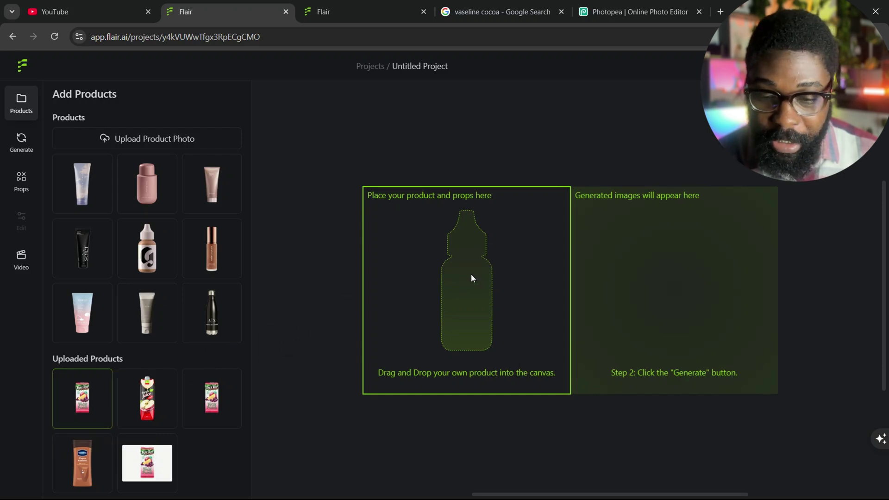
left_click(147, 142)
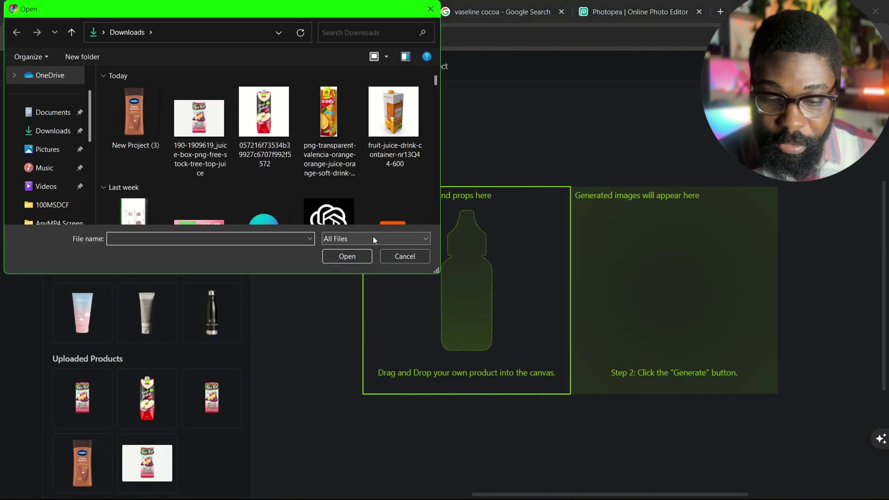
left_click(405, 258)
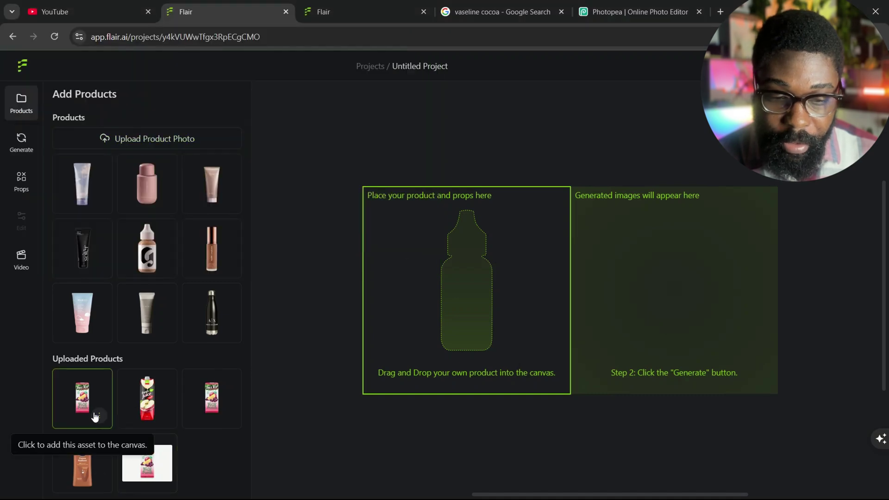
left_click_drag(220, 410, 400, 301)
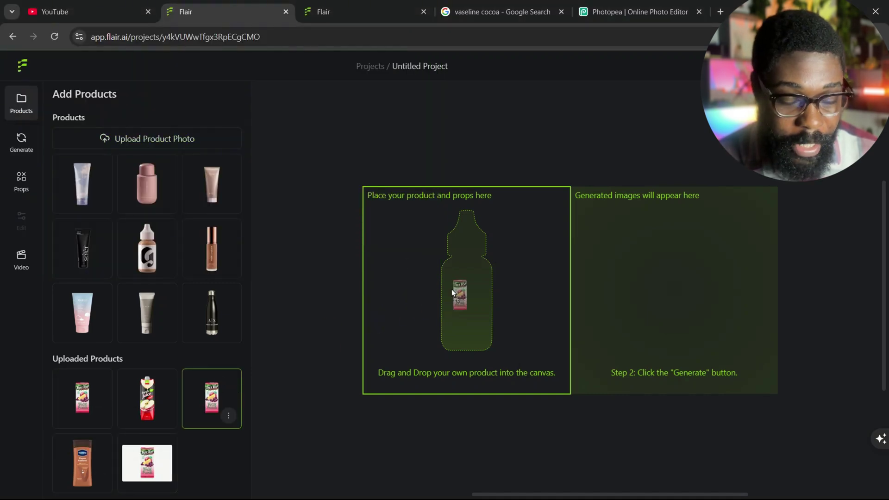
left_click_drag(452, 290, 452, 288)
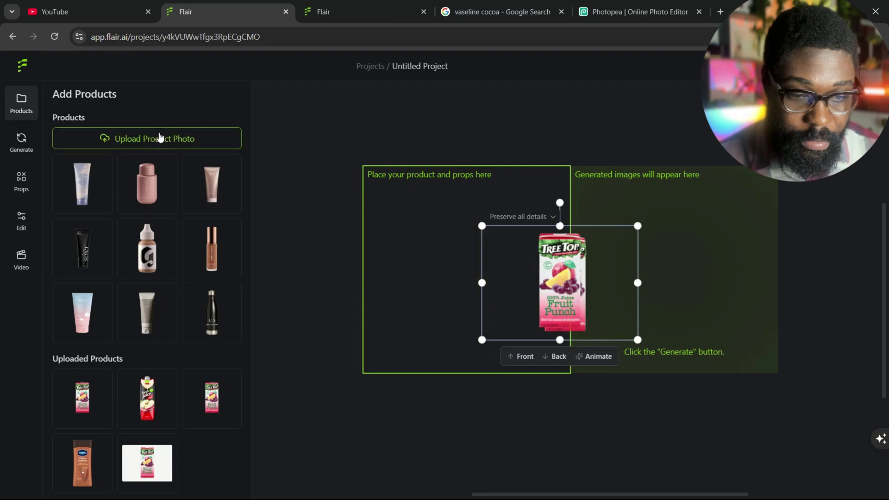
left_click_drag(573, 284, 468, 273)
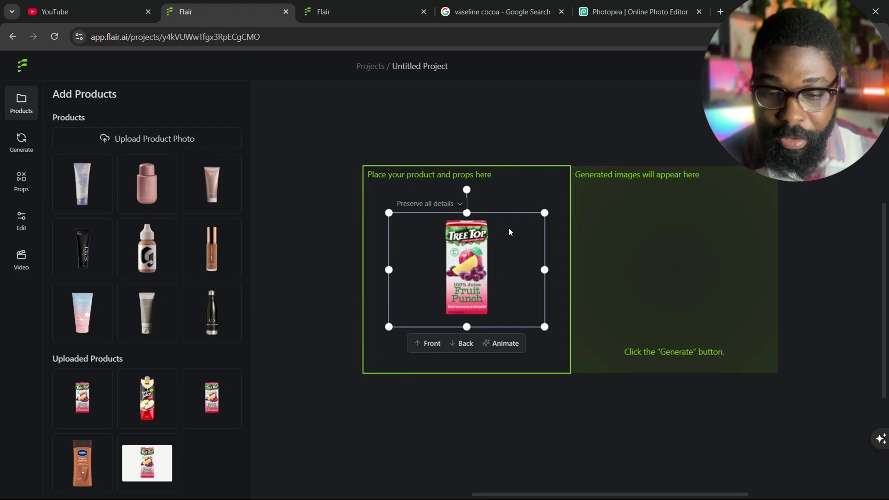
Review the image editing tools, color settings and download options for the selected juice carton, and return to the product library.
left_click(21, 224)
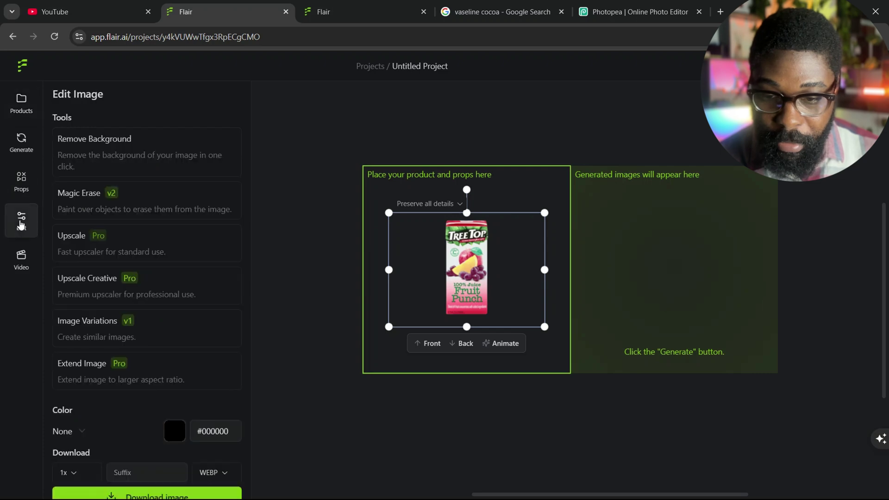
scroll(140, 389, "down", 2)
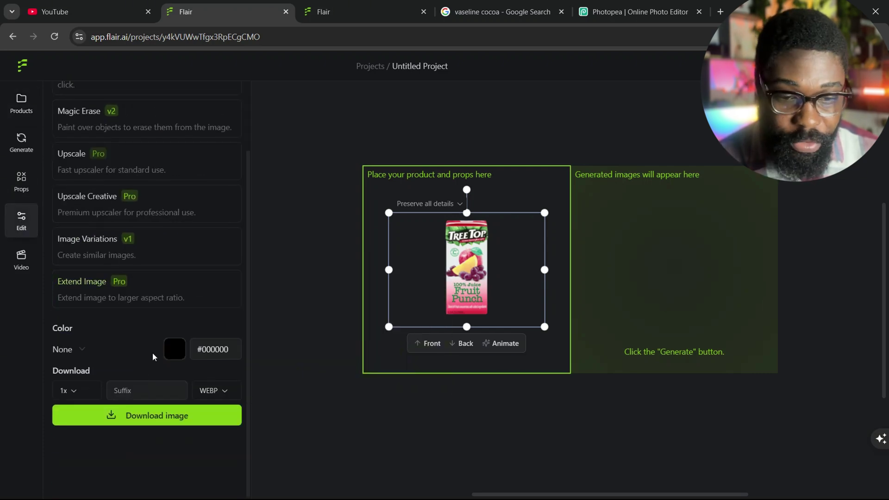
scroll(153, 354, "up", 1)
scroll(153, 357, "up", 2)
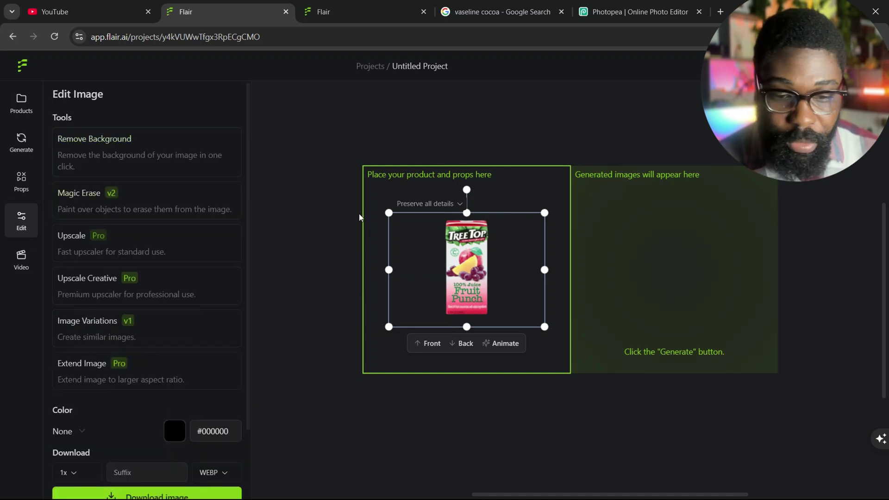
left_click(29, 115)
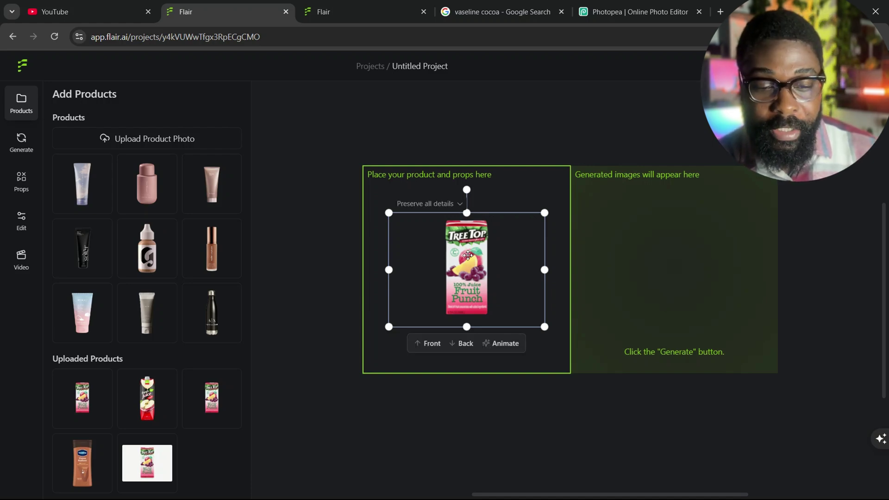
left_click_drag(474, 255, 463, 279)
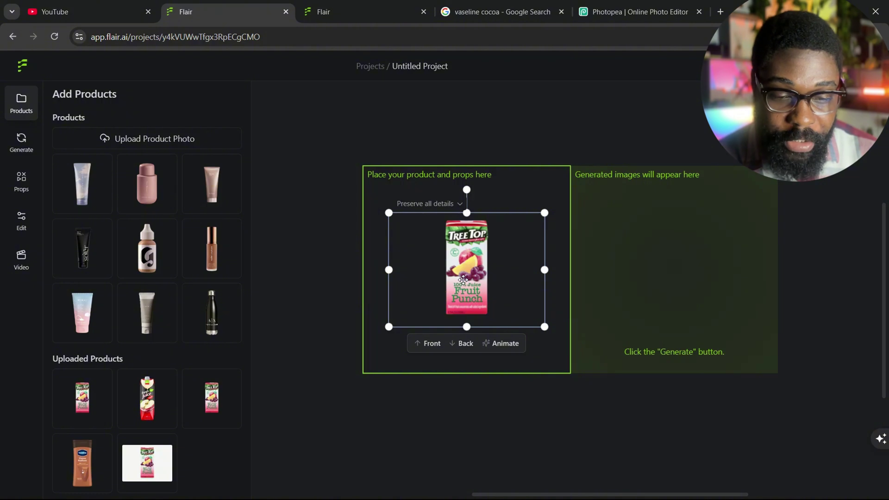
left_click_drag(504, 277, 487, 287)
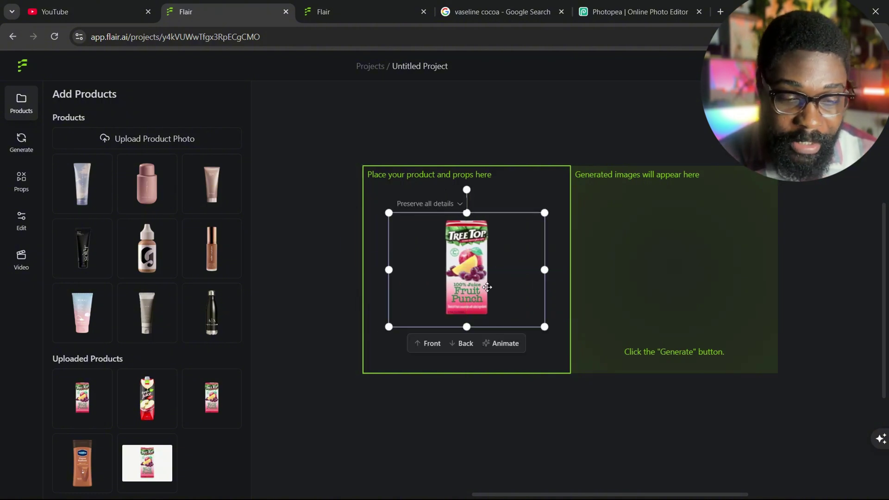
Enlarge the juice carton until its bounding box nearly spans the product and props frame's width, keep it centered, and deselect it.
left_click(546, 330)
left_click(537, 311)
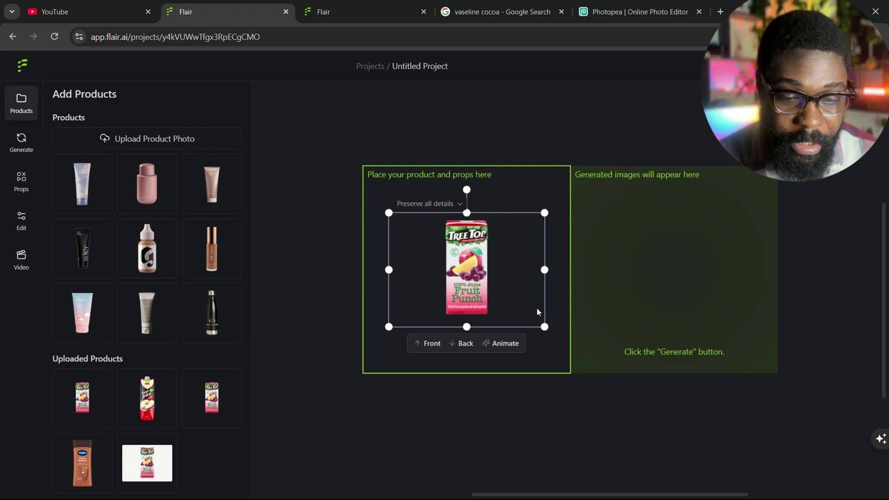
left_click_drag(543, 325, 580, 369)
left_click_drag(506, 313, 488, 298)
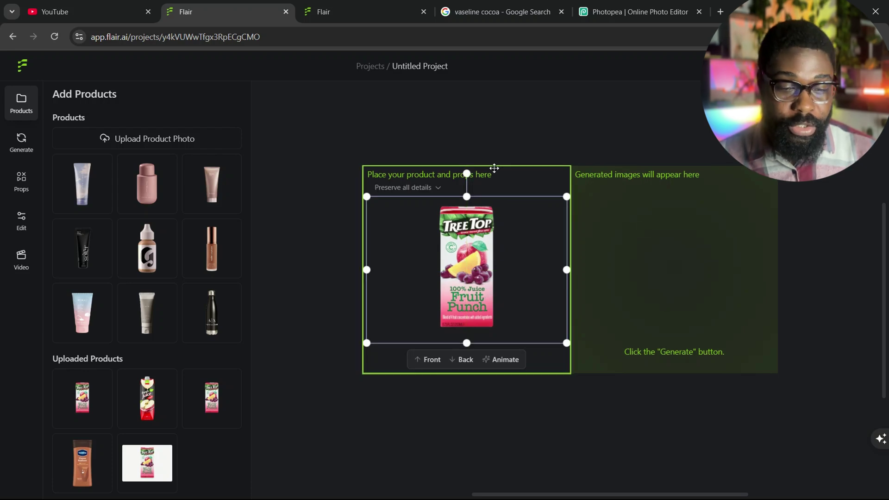
left_click(521, 182)
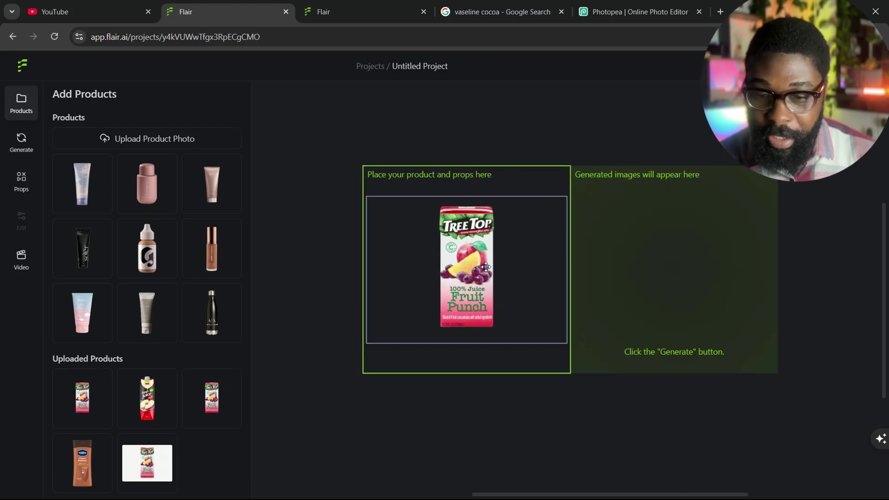
Browse the photoshoot template categories, from Monochrome to Automotive, and examine the remaining Nature templates.
left_click(22, 140)
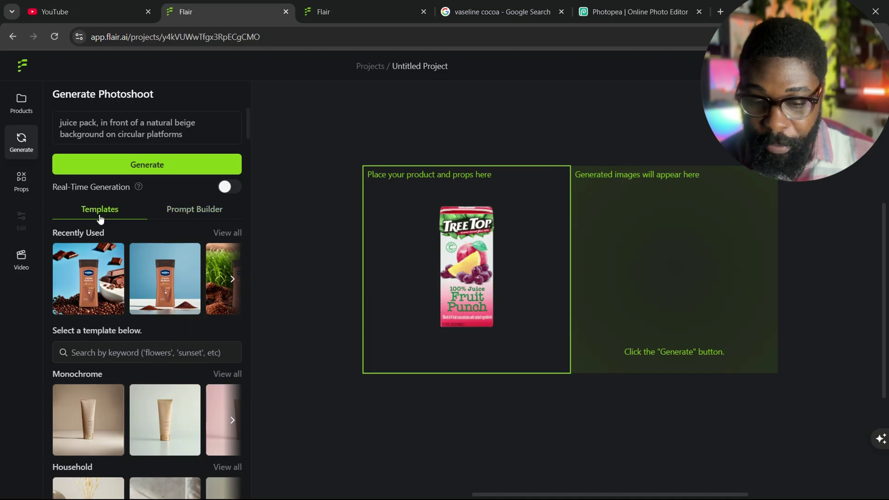
scroll(133, 436, "down", 2)
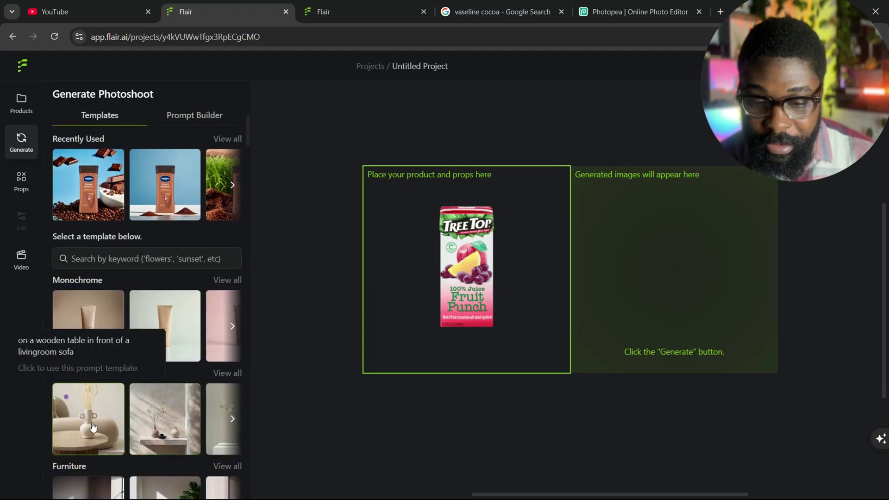
scroll(124, 413, "down", 1)
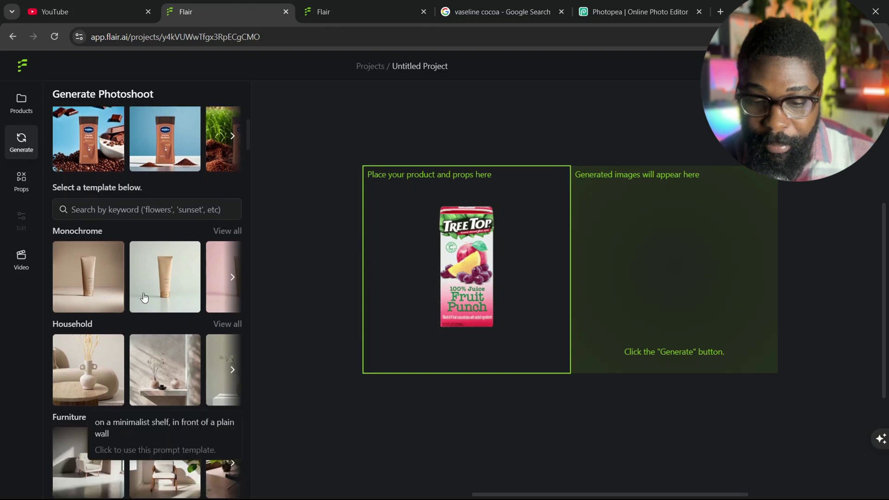
scroll(153, 396, "down", 2)
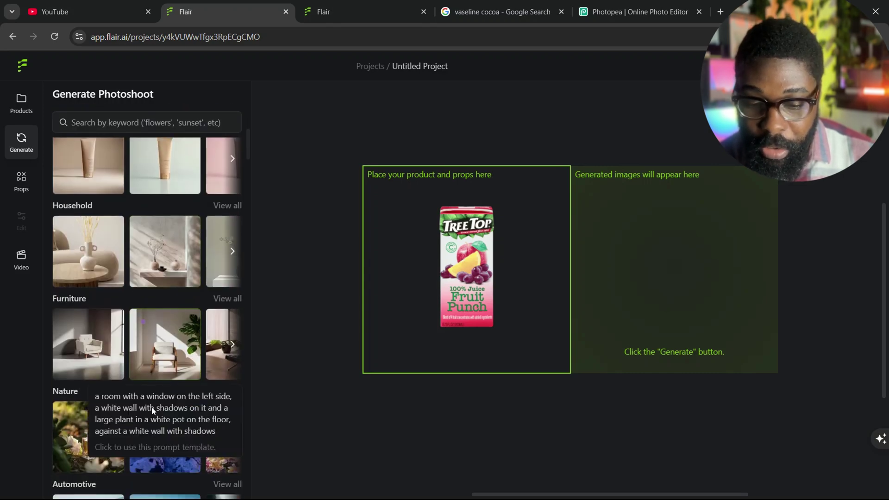
scroll(165, 445, "down", 2)
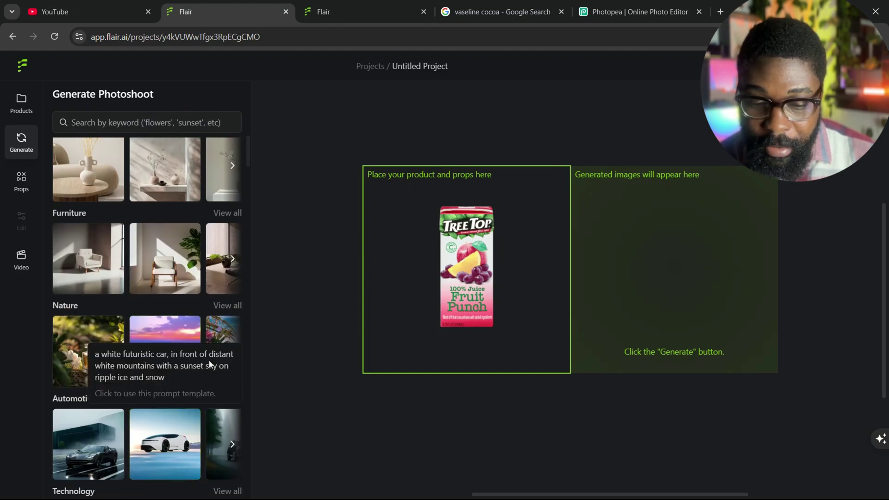
left_click(234, 352)
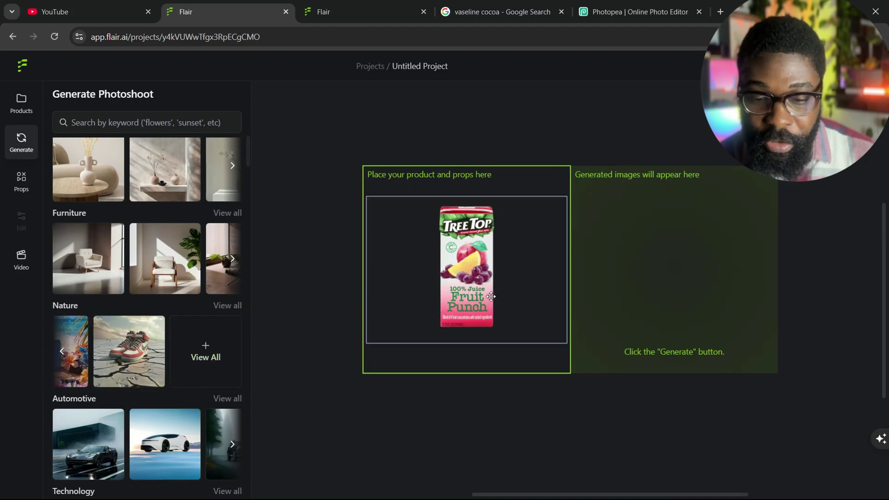
scroll(55, 314, "up", 3)
scroll(55, 317, "up", 4)
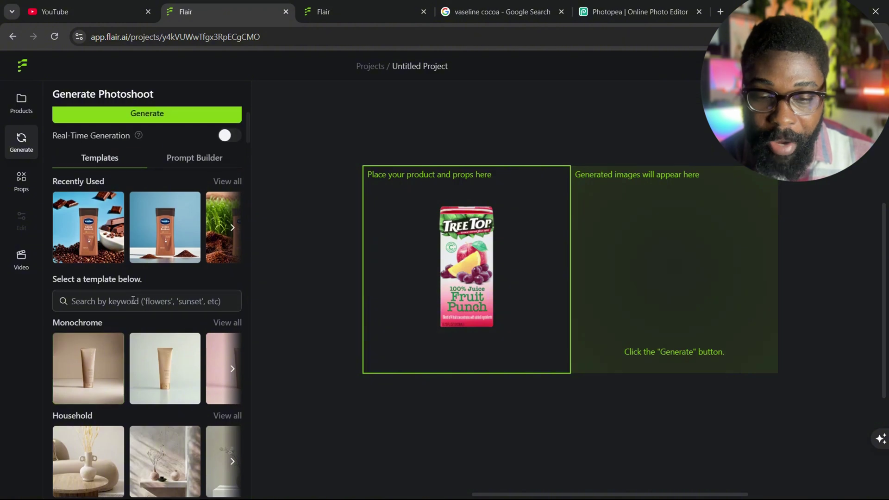
scroll(133, 310, "up", 1)
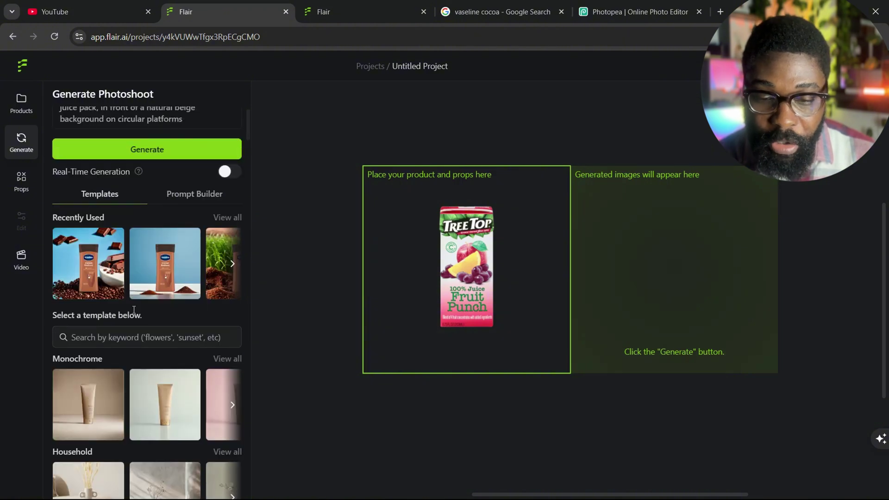
In the Prompt Builder, set the photoshoot background to "a field of apples, sliced oranges and grapes".
left_click(202, 196)
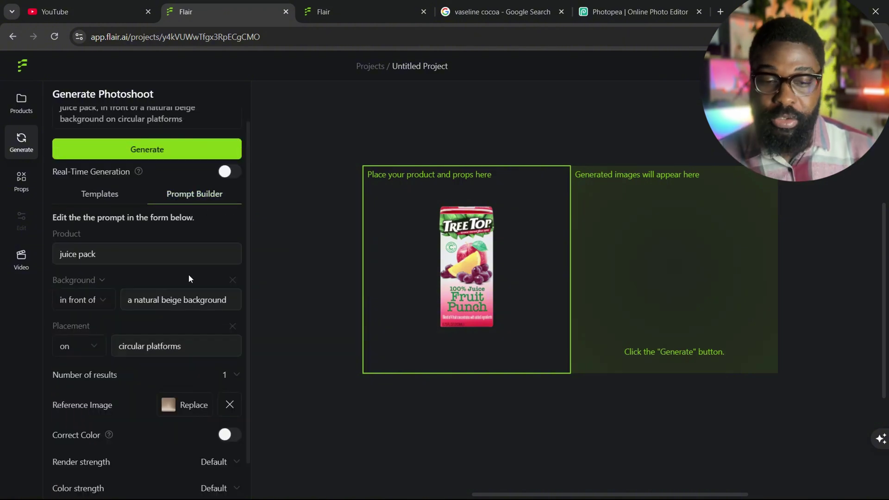
mouse_move(163, 269)
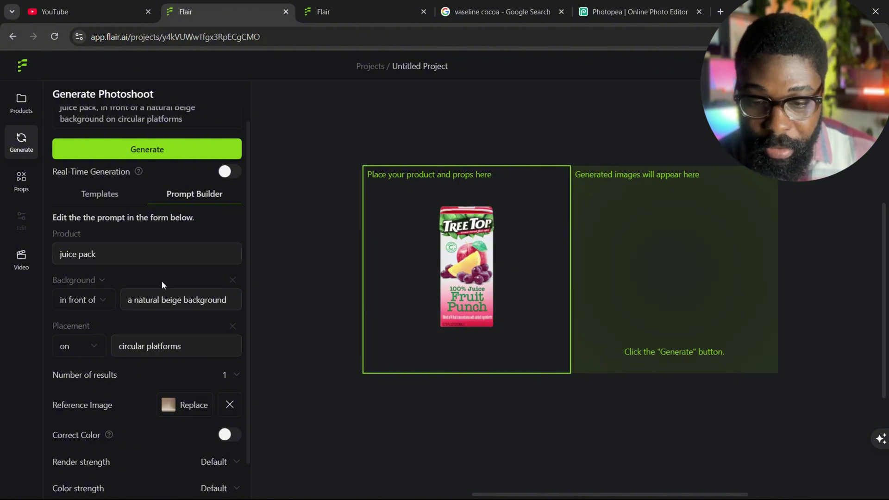
scroll(162, 281, "down", 1)
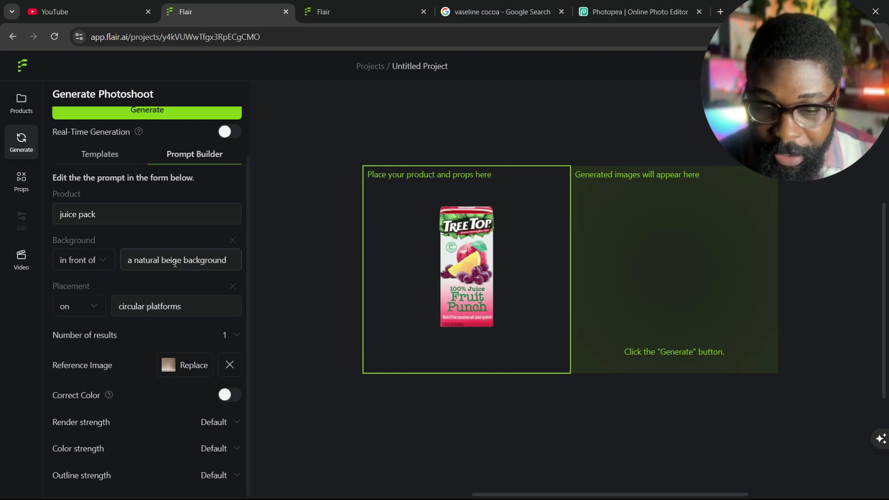
left_click(229, 260)
left_click_drag(229, 259, 121, 270)
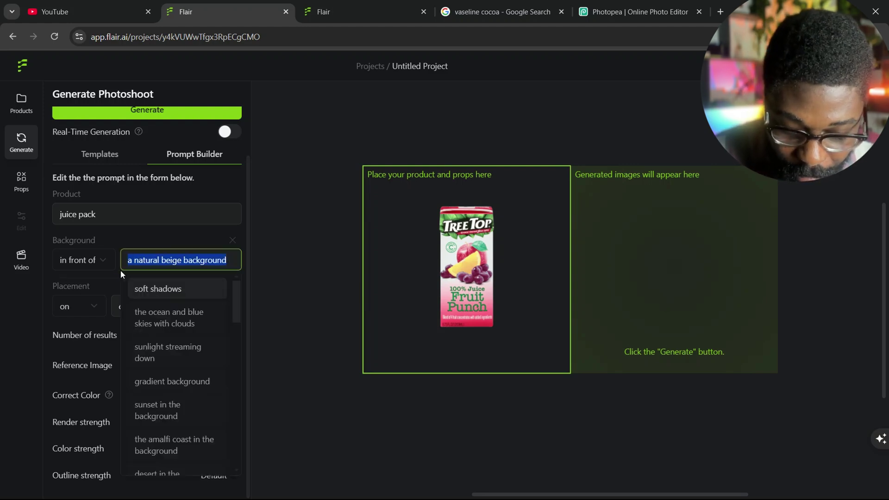
type("a")
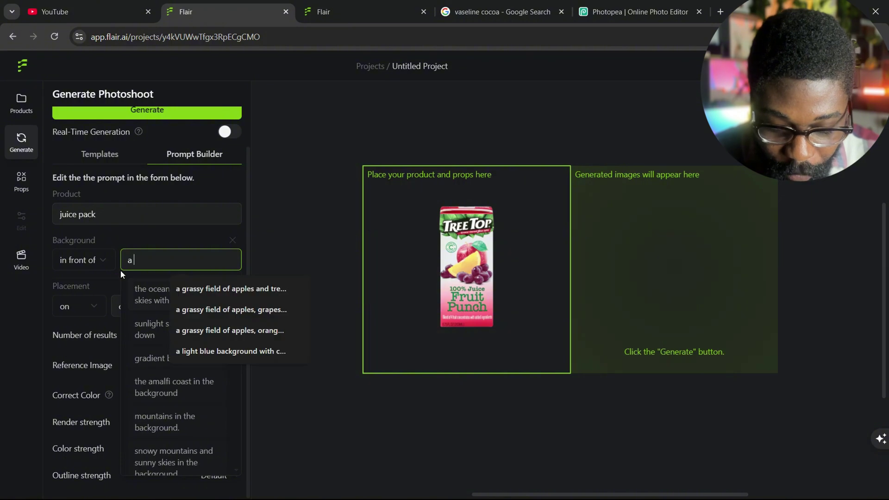
type(" field of")
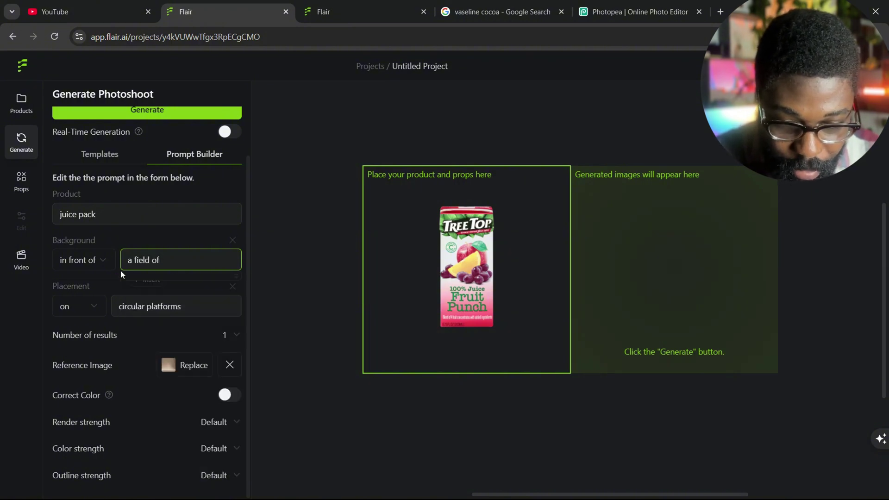
type(" appless")
key("BackSpace")
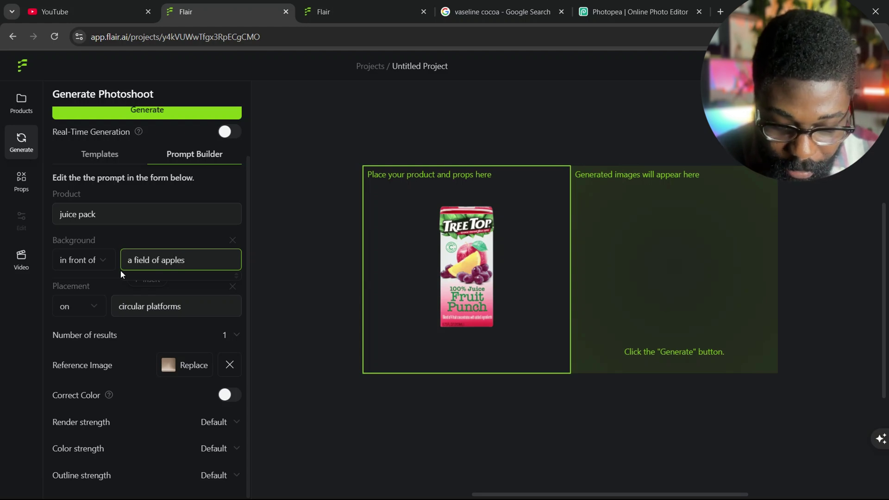
type(", sl")
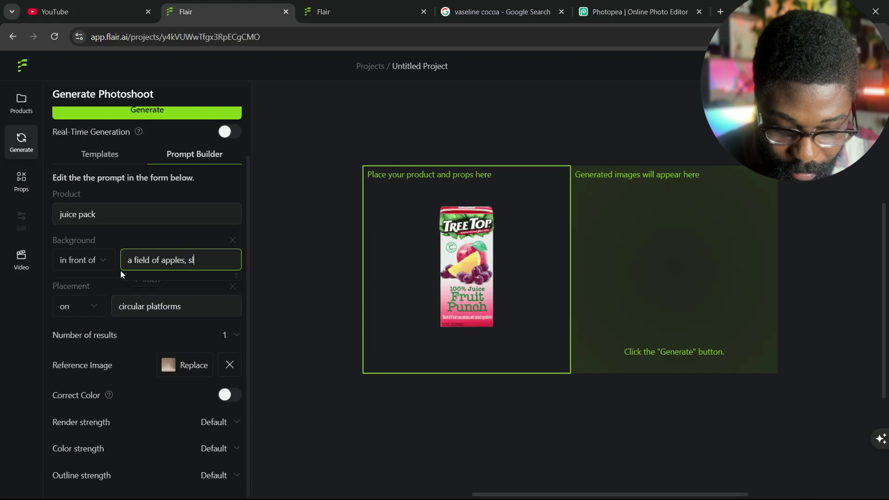
type("iced or")
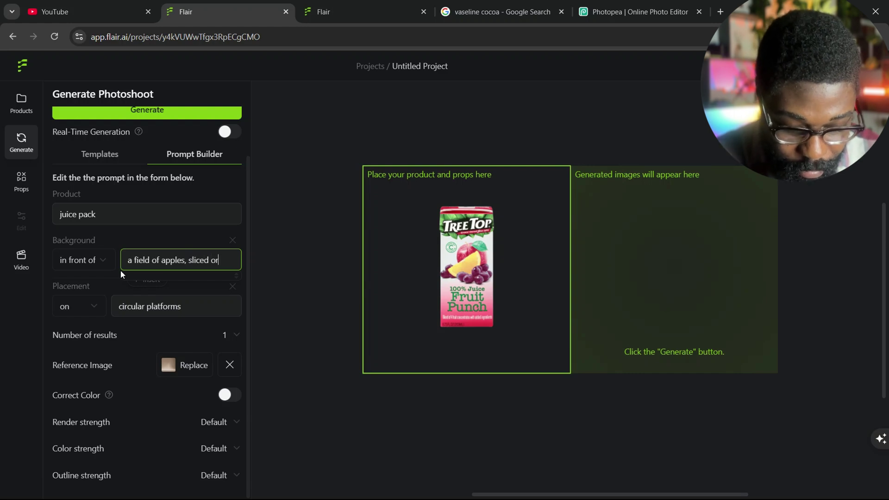
type("anges")
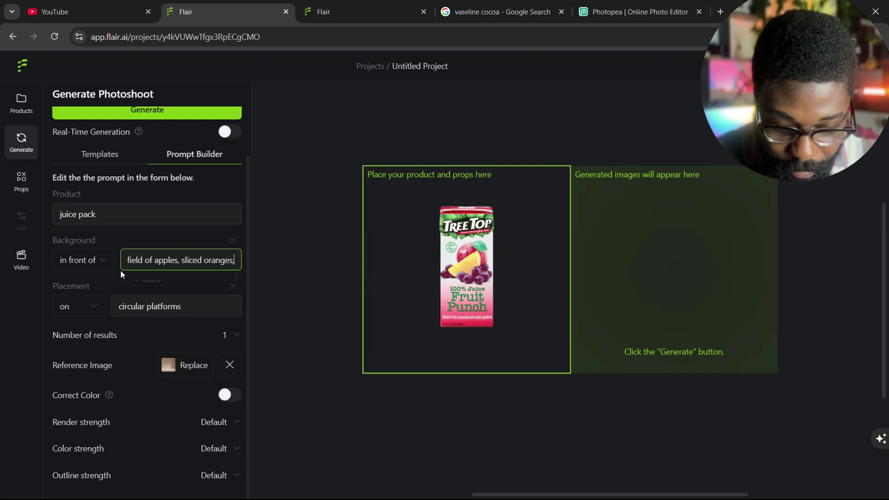
type(" and grapes")
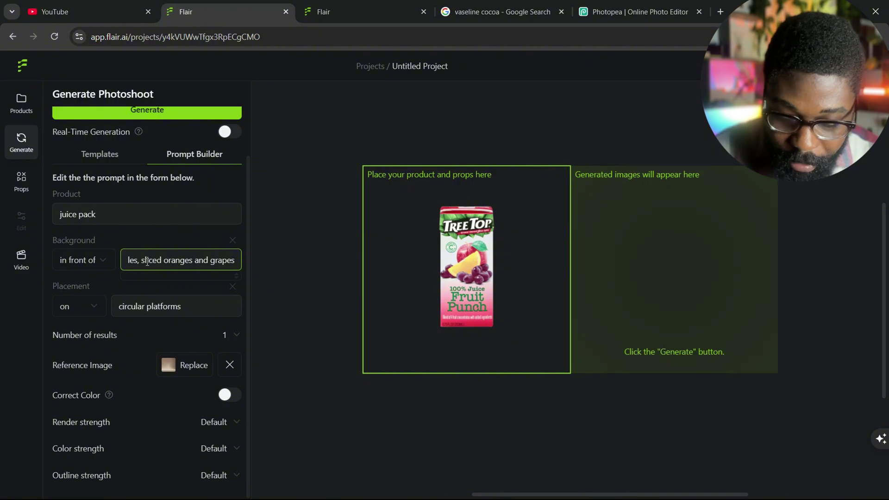
key("ctrl+a")
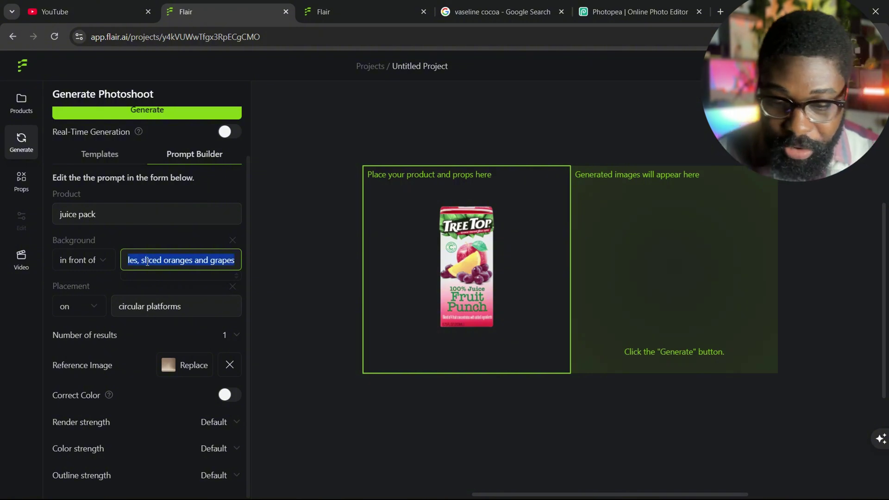
Remove the circular platforms placement and the reference image from the photoshoot prompt.
left_click(171, 309)
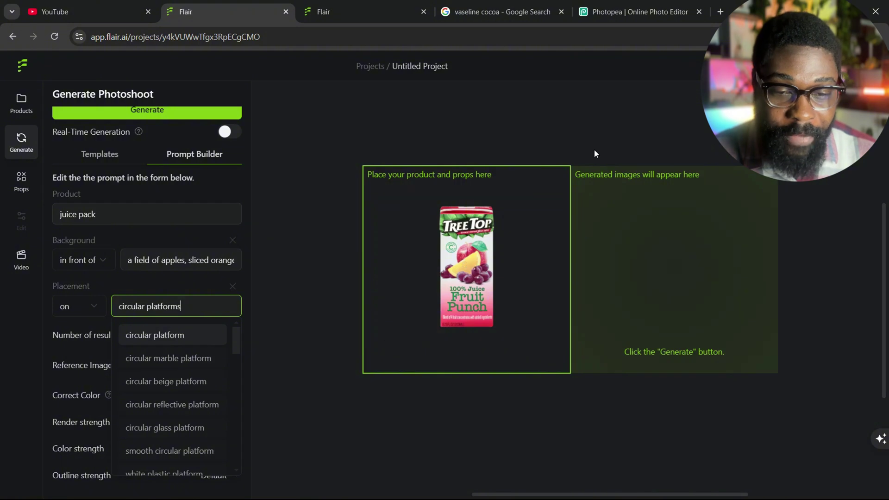
scroll(540, 351, "down", 2)
scroll(540, 351, "up", 2)
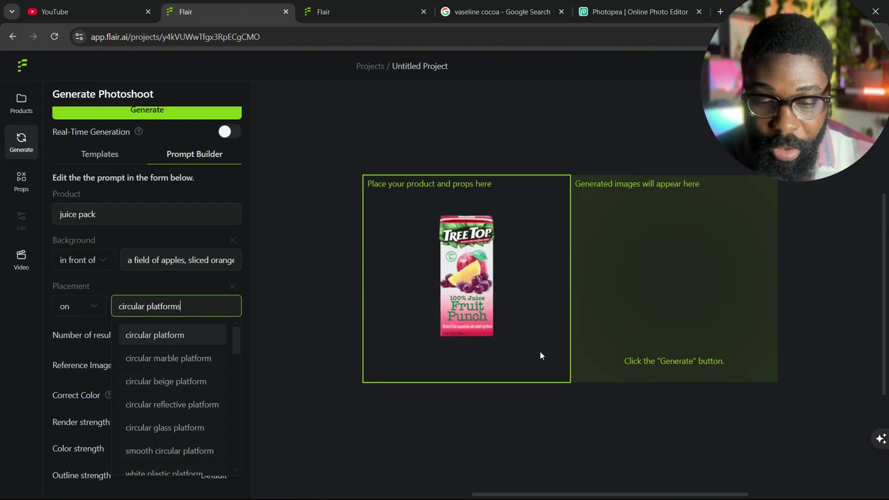
left_click(232, 287)
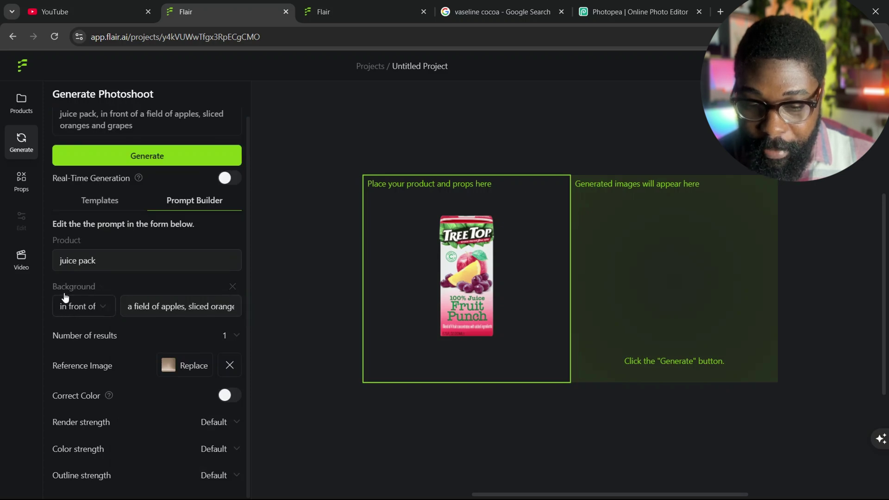
left_click(230, 367)
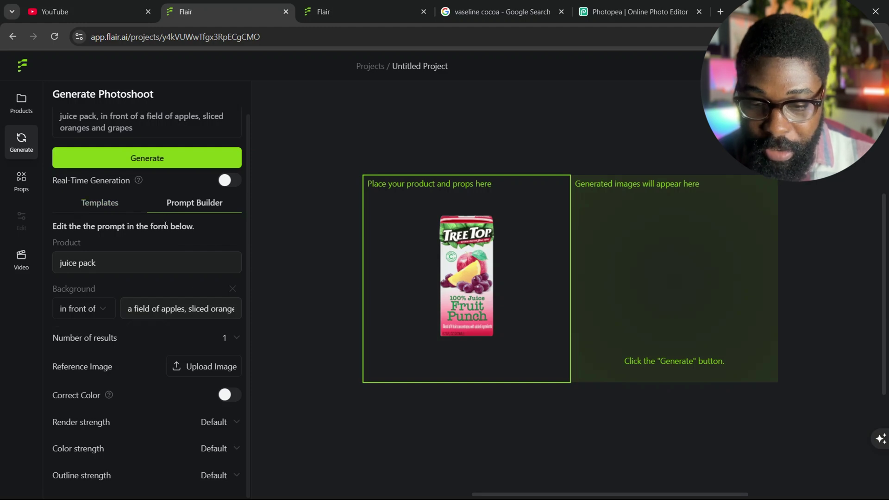
scroll(166, 226, "up", 1)
scroll(166, 226, "down", 1)
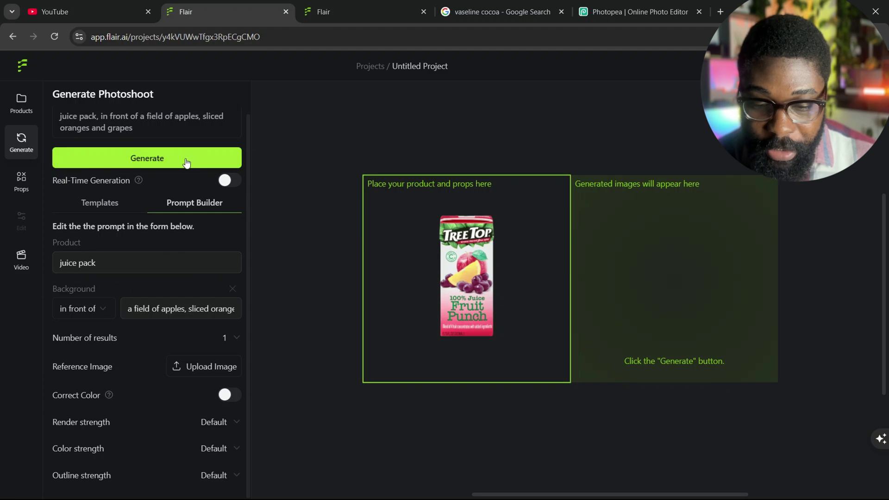
Set the number of results to 2 and generate the juice pack photoshoot.
scroll(236, 337, "up", 1)
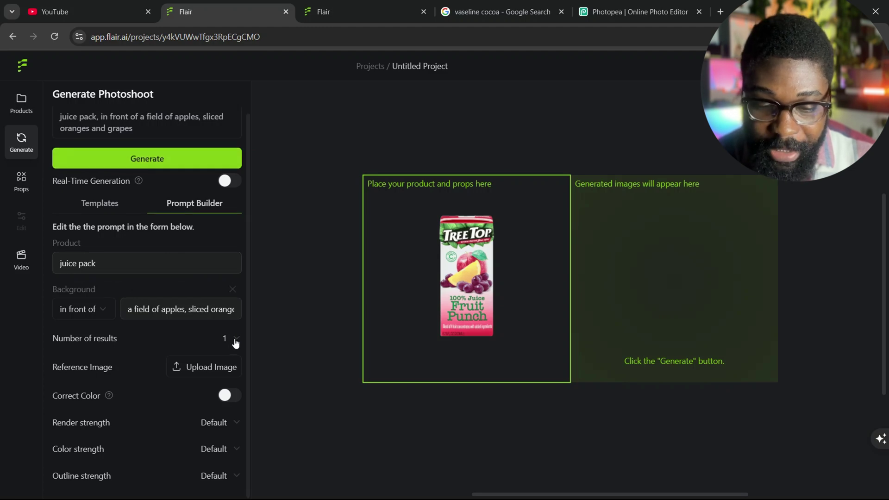
left_click(233, 342)
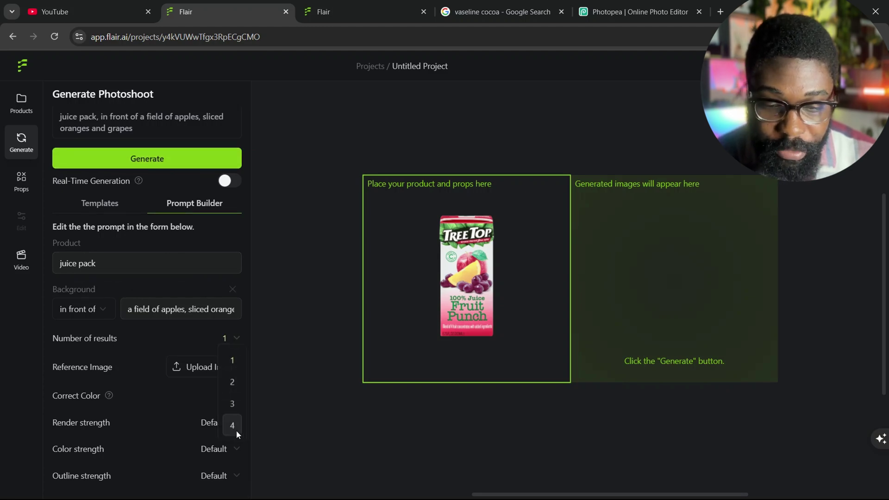
left_click(234, 382)
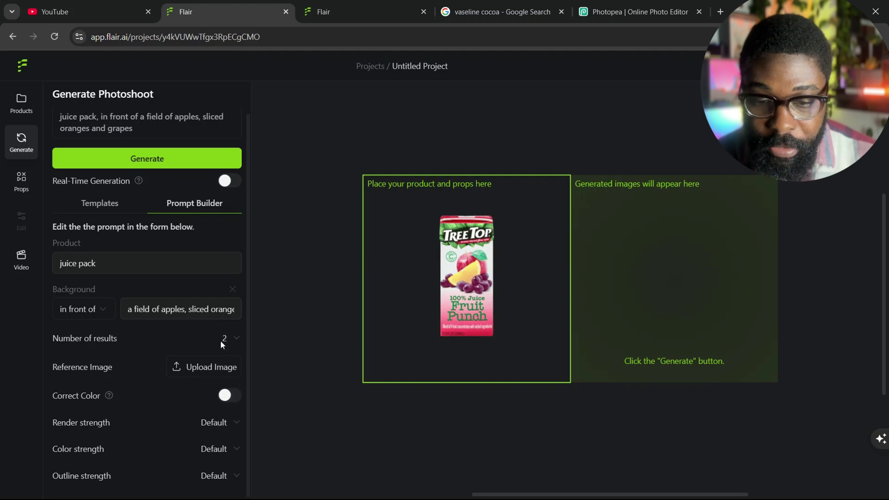
left_click(165, 159)
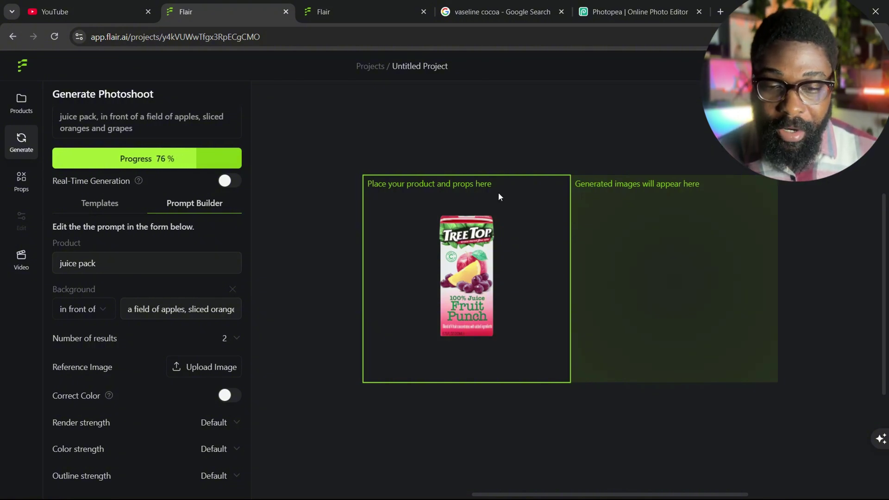
Switch to the project with the earlier generated images and examine the Tree Top carton photos at close zoom, checking the fruit and label details.
left_click(349, 12)
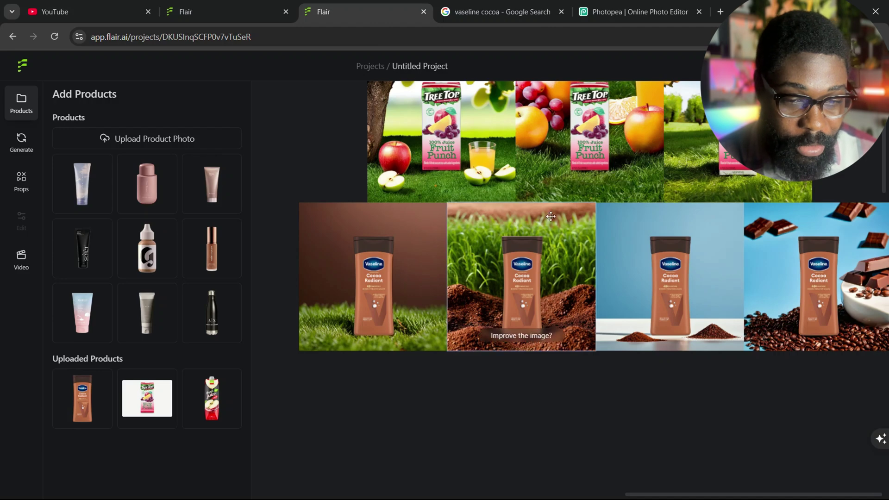
scroll(550, 220, "up", 3)
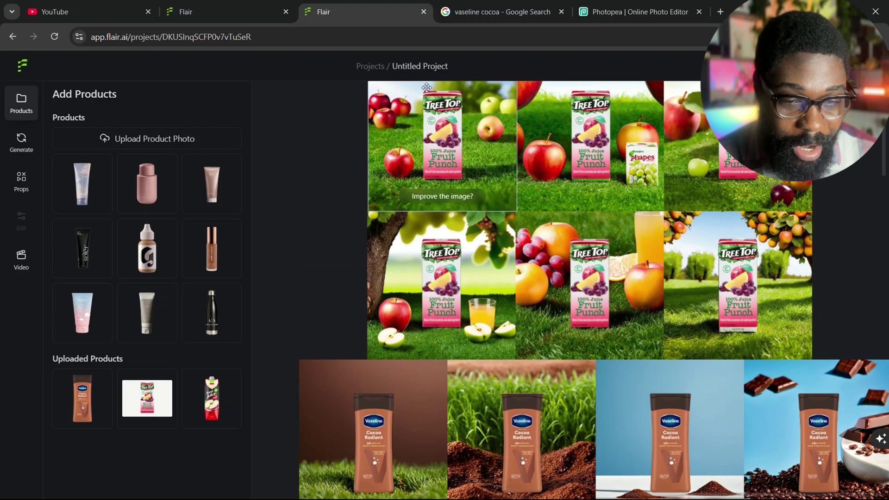
left_click(444, 132)
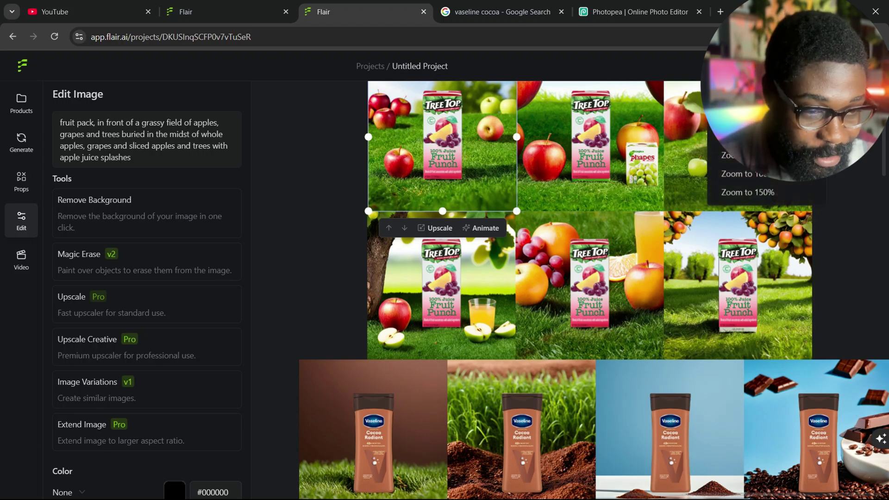
left_click(747, 192)
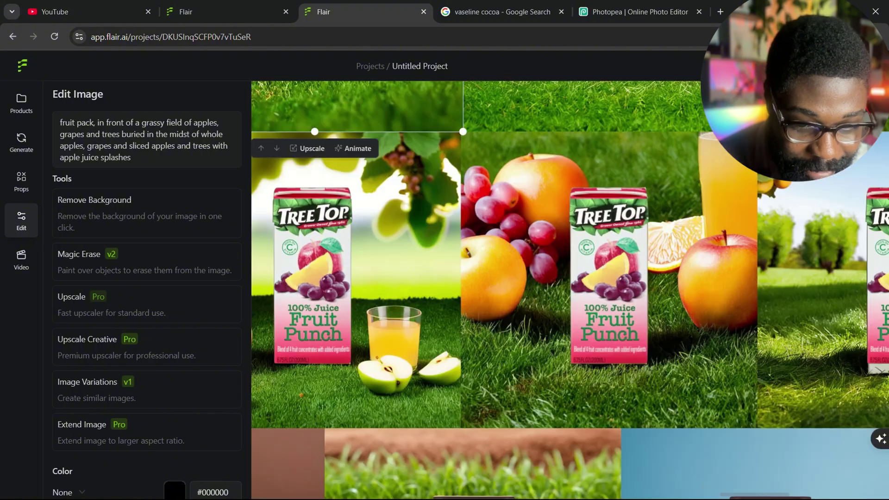
scroll(527, 264, "up", 2)
scroll(526, 264, "left", 1)
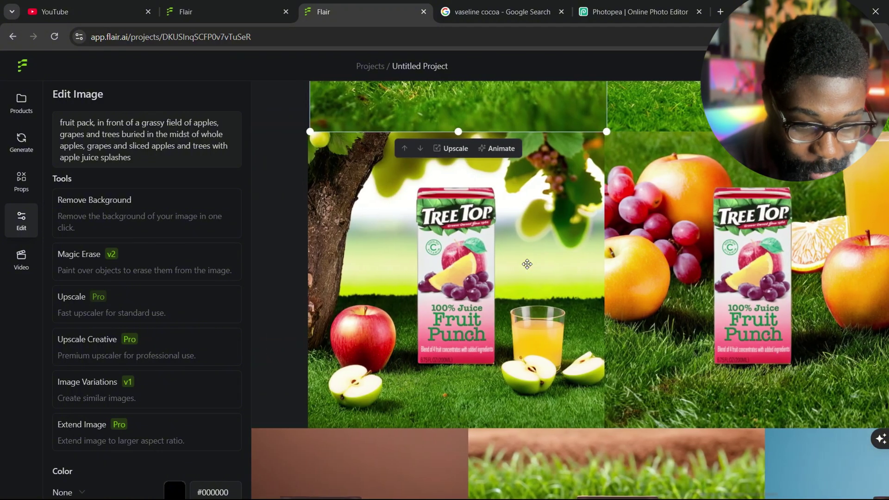
scroll(579, 264, "right", 5)
scroll(632, 264, "right", 4)
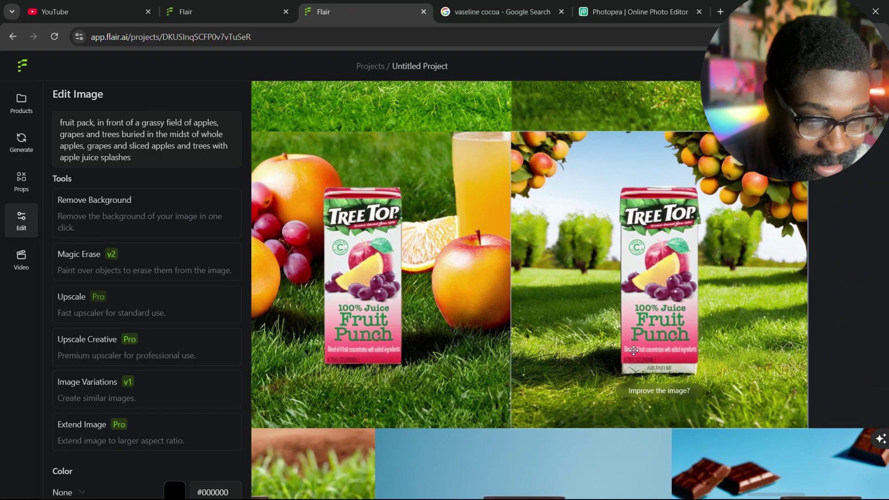
scroll(640, 357, "down", 6)
scroll(634, 350, "up", 7)
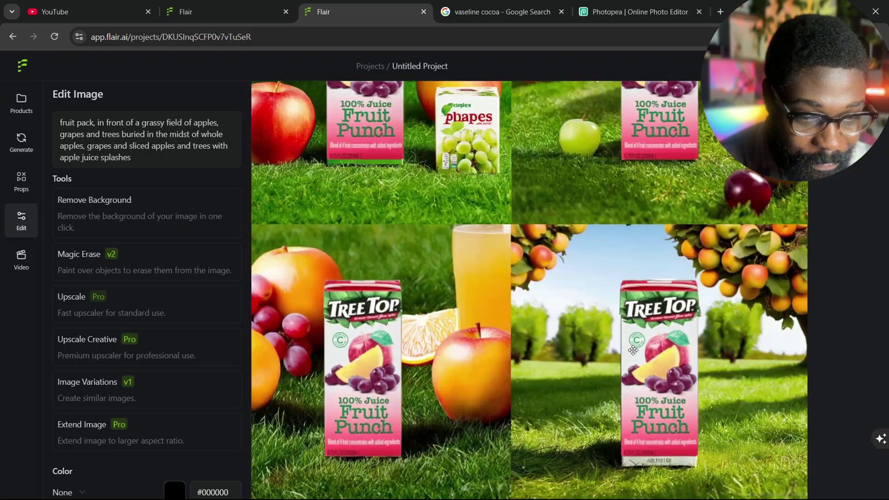
scroll(560, 301, "up", 1)
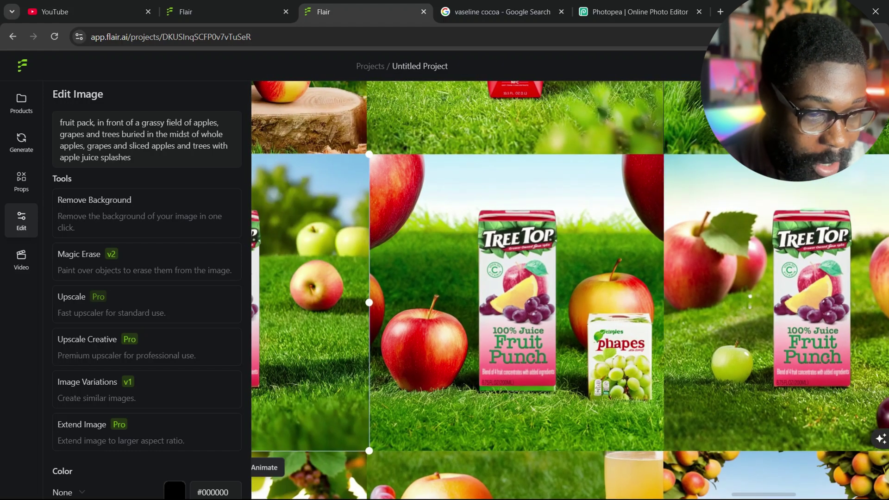
Zoom the canvas out to view the Tree Top photos side by side with the fresh apple juice photos.
left_click(766, 66)
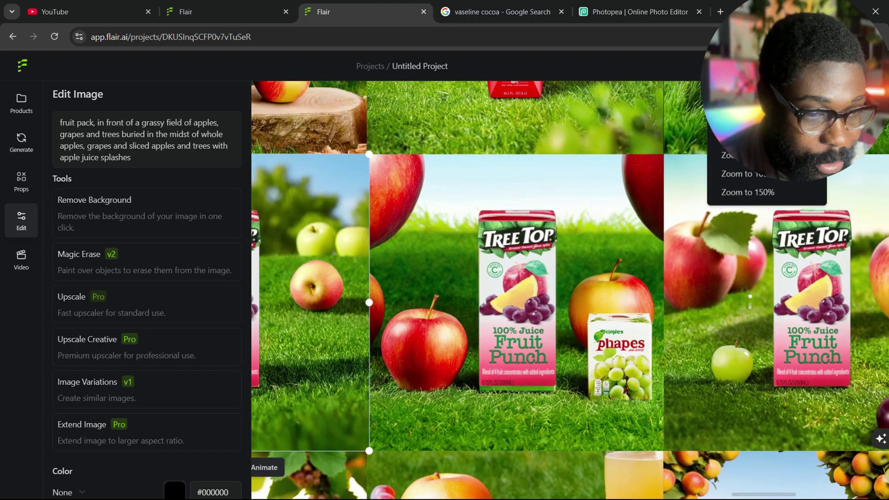
left_click(744, 174)
left_click(766, 66)
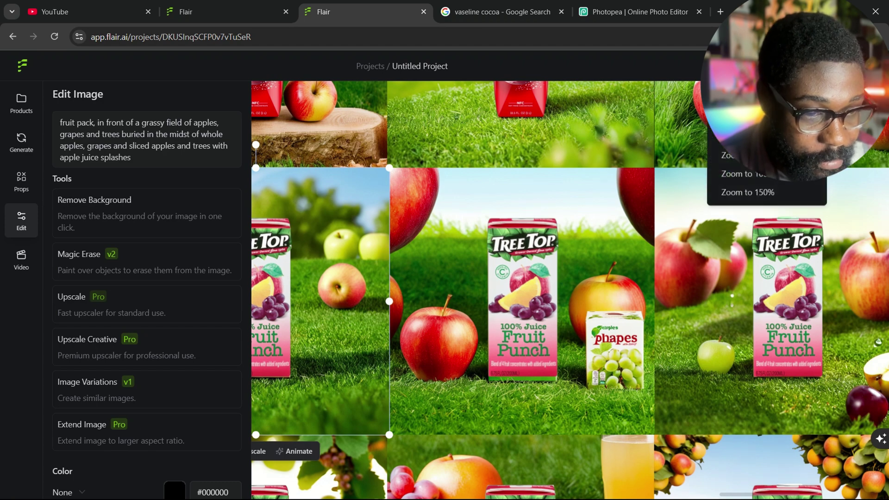
left_click(748, 192)
left_click(766, 66)
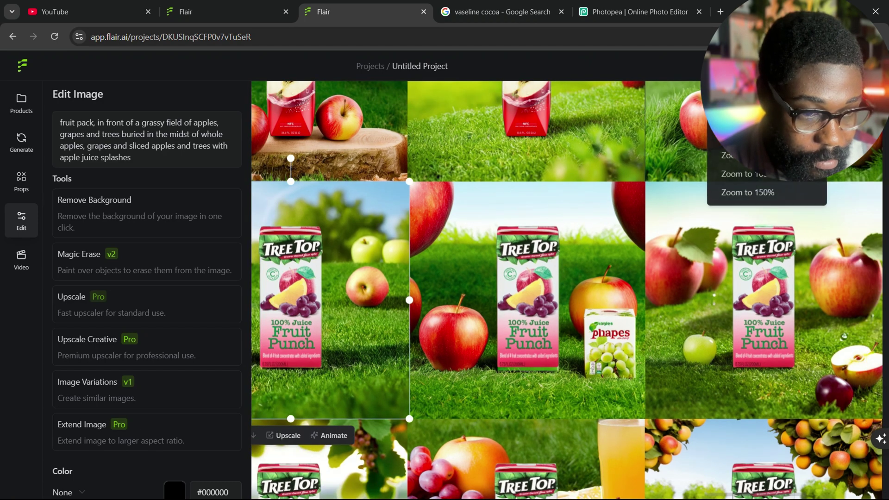
left_click(743, 174)
left_click(767, 66)
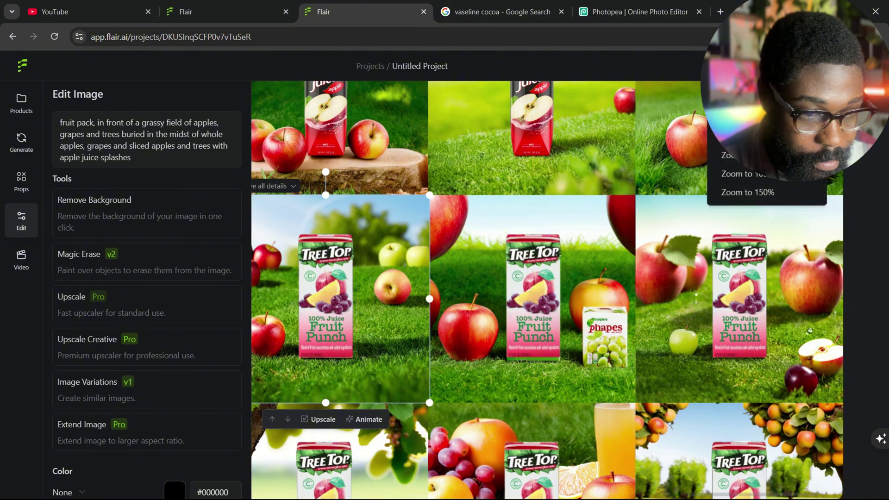
left_click(743, 174)
left_click(767, 65)
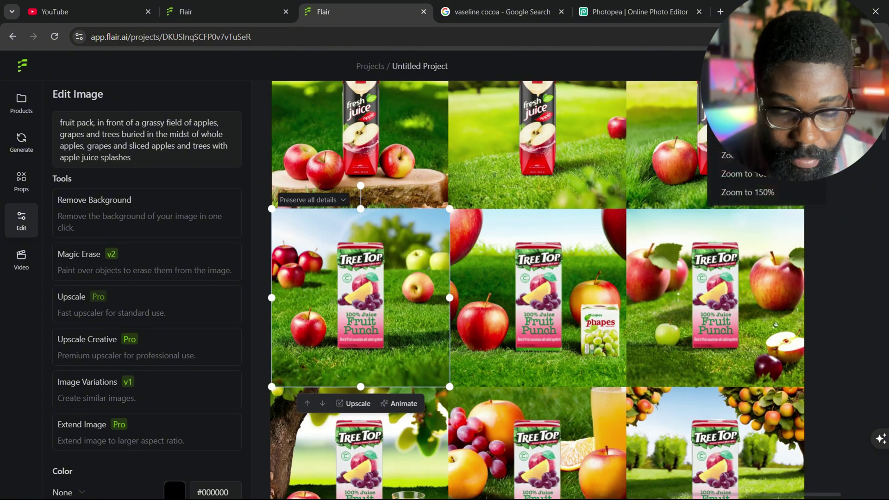
left_click(728, 156)
Return to the current juice pack project, compare its two generated photos, and run the photoshoot generation again with the same prompt.
left_click(222, 12)
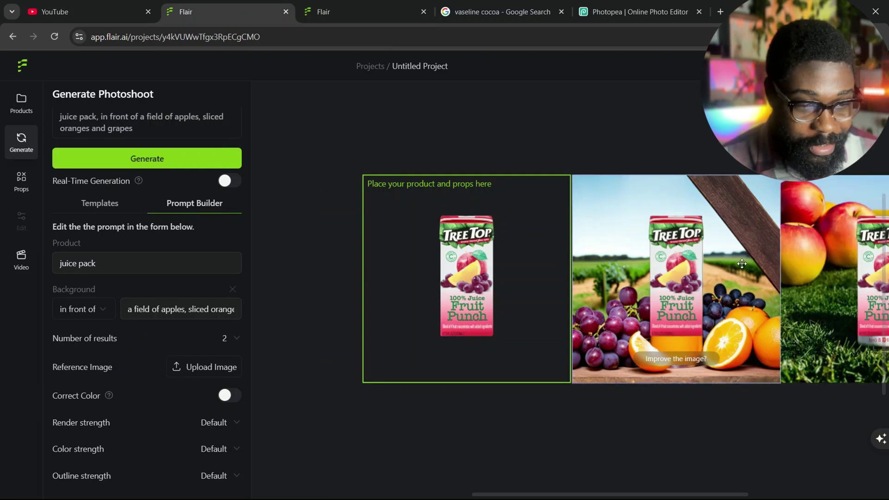
scroll(741, 264, "right", 2)
scroll(640, 284, "right", 3)
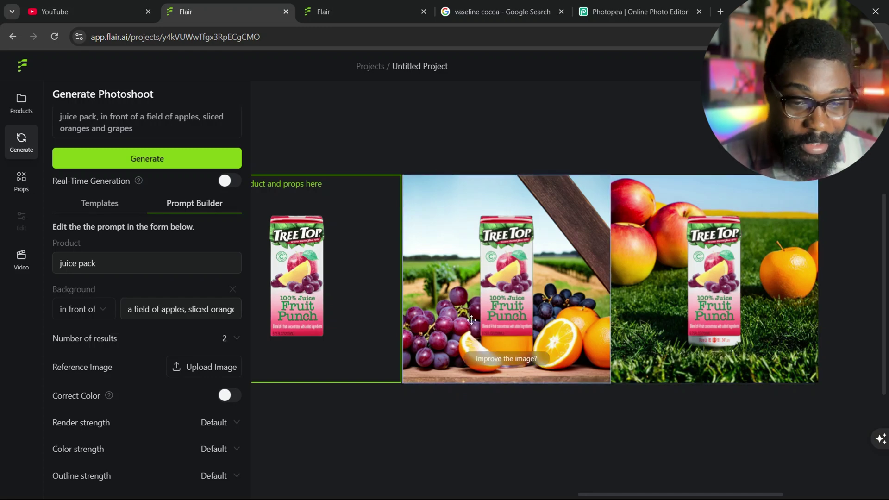
scroll(602, 310, "right", 3)
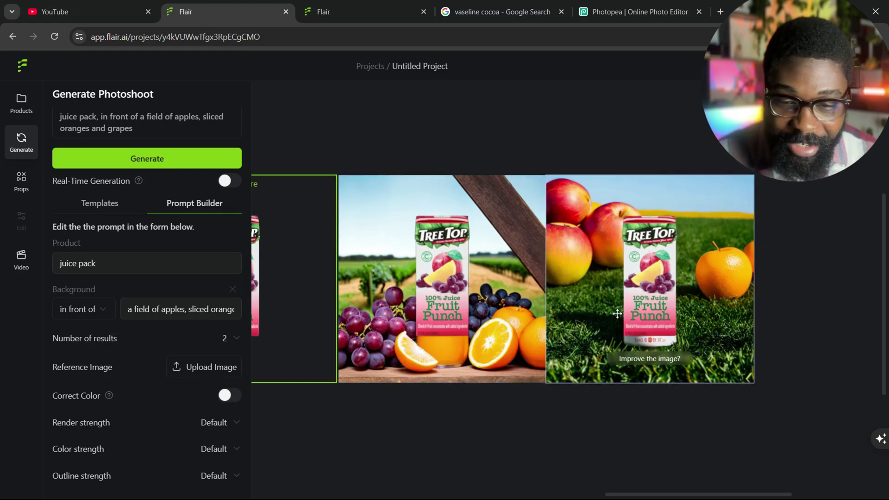
scroll(673, 292, "right", 3)
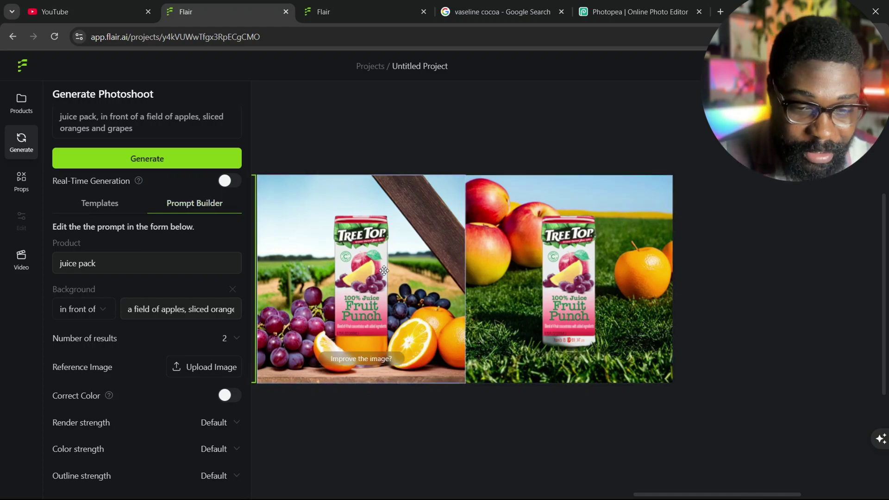
left_click(169, 157)
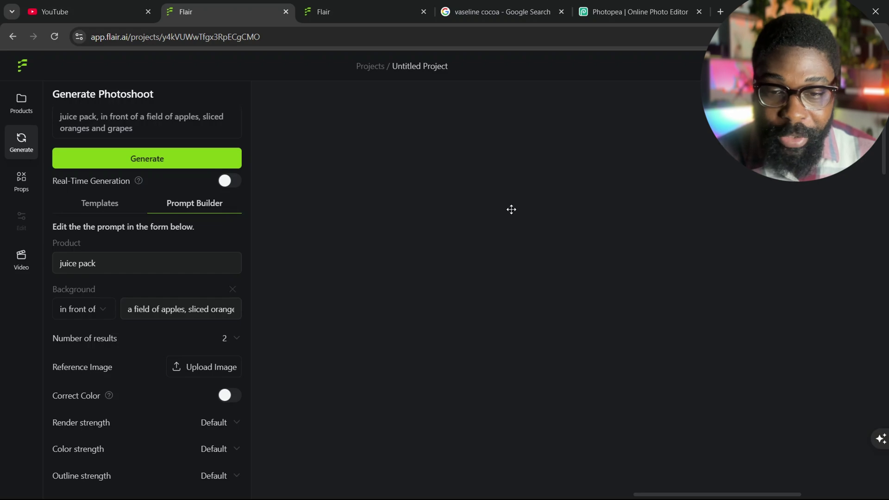
Go back to the project with the earlier images and review its apple juice, Tree Top and Vaseline product photos.
left_click(343, 10)
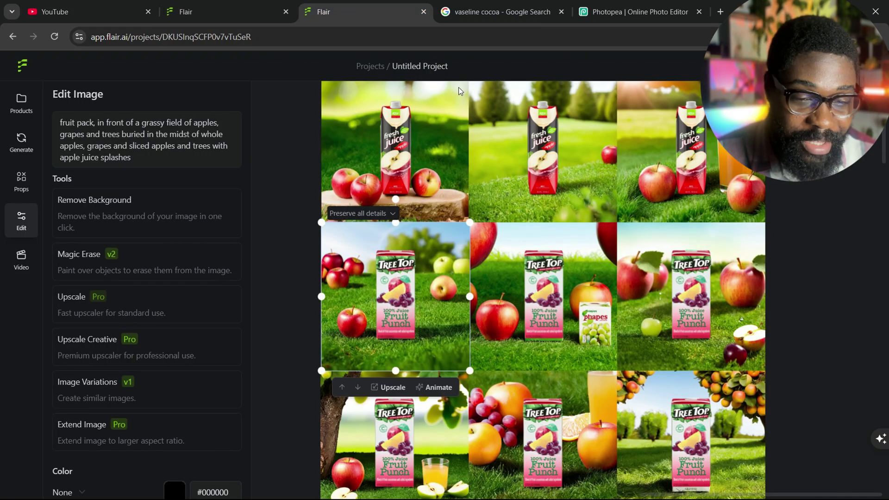
scroll(626, 230, "down", 3)
scroll(626, 231, "down", 1)
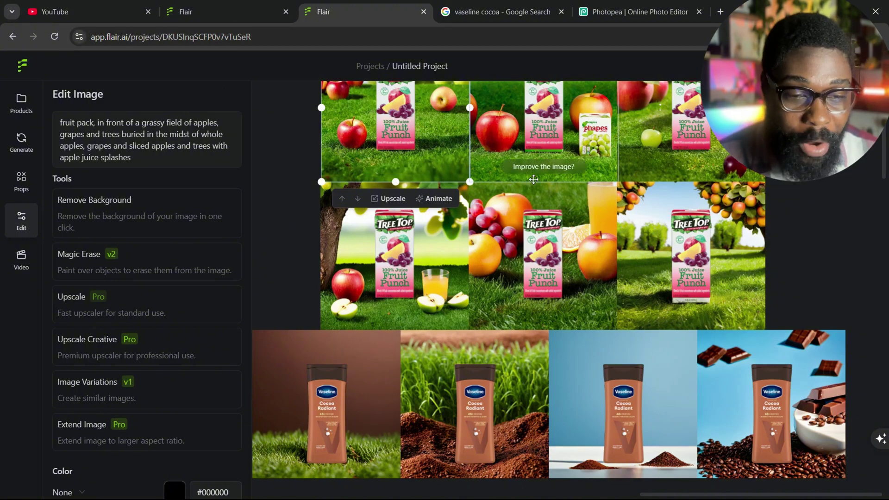
scroll(533, 179, "up", 5)
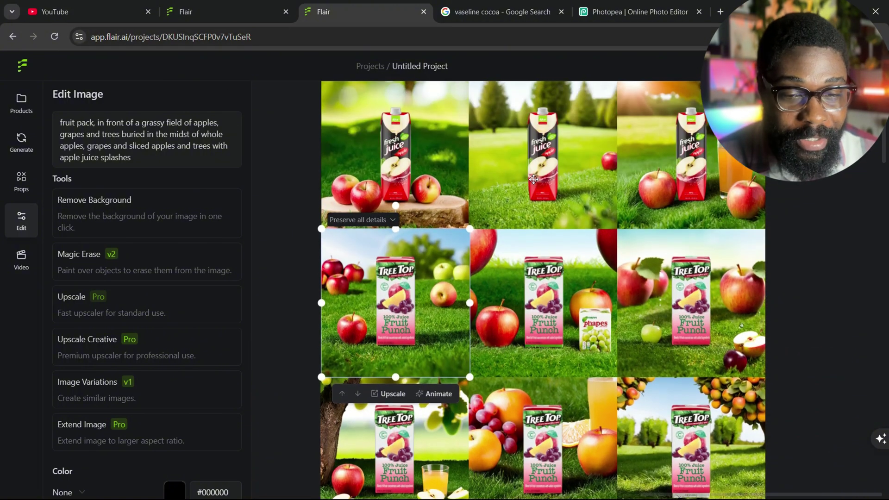
scroll(534, 180, "down", 5)
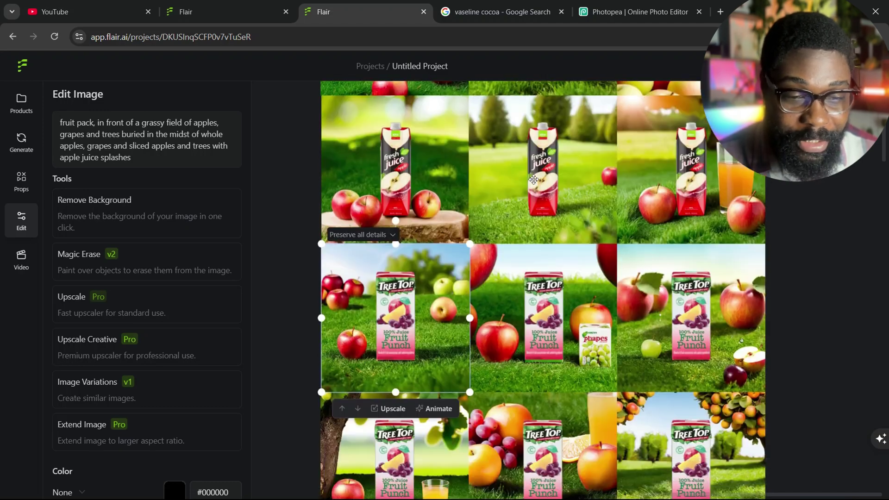
scroll(533, 179, "down", 3)
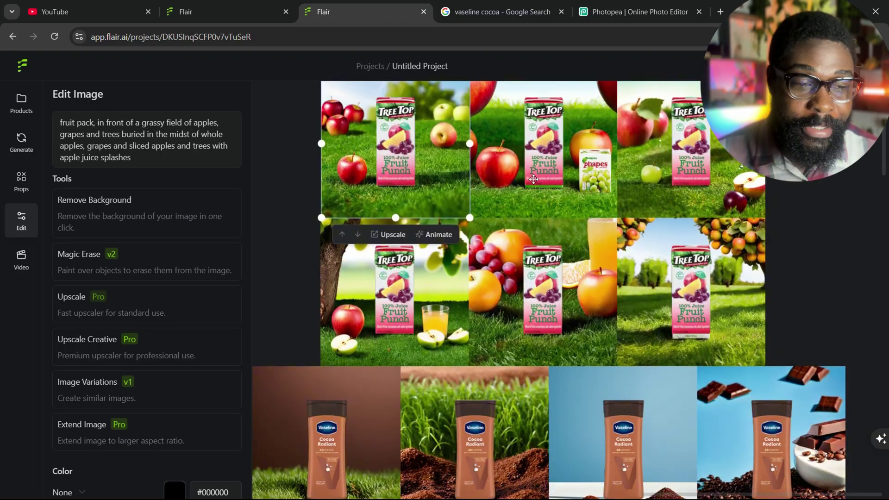